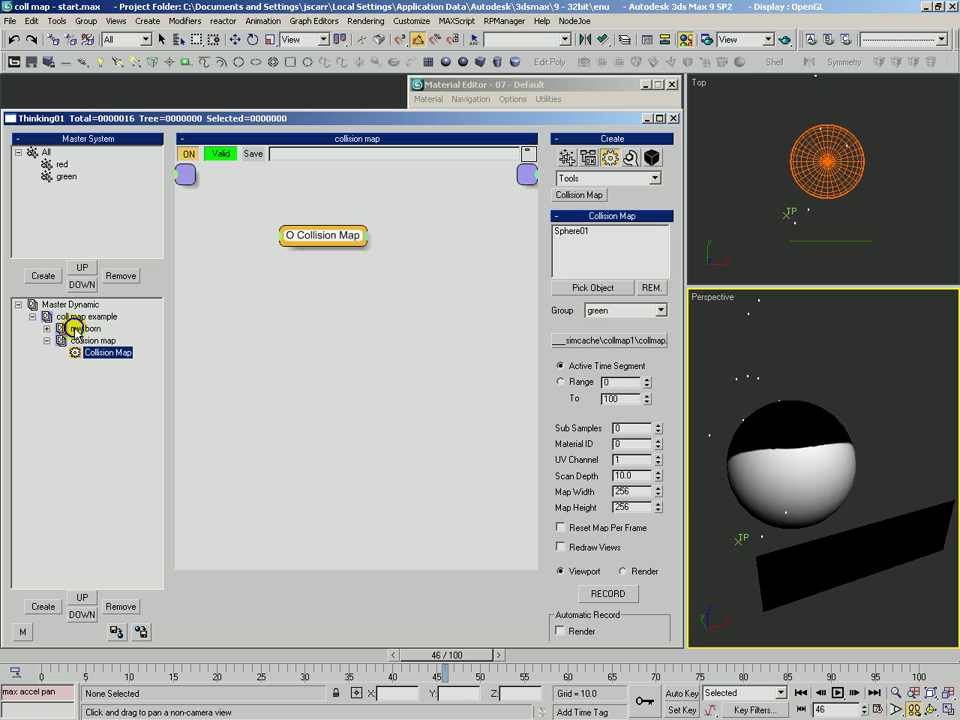
Examine the collision map on the sphere while scrubbing the animation to frame 40 in shaded and wireframe display
{"action": "left_click_drag", "start_coordinate": [854, 363], "coordinate": [860, 352]}
{"action": "key", "text": "alt+z"}
{"action": "left_click_drag", "start_coordinate": [850, 365], "coordinate": [806, 402]}
{"action": "key", "text": "ctrl+r"}
{"action": "left_click_drag", "start_coordinate": [790, 458], "coordinate": [803, 471]}
{"action": "key", "text": "alt+z"}
{"action": "key", "text": "F3"}
{"action": "mouse_move", "coordinate": [20, 662]}
{"action": "left_mouse_down"}
{"action": "mouse_move", "coordinate": [11, 666]}
{"action": "mouse_move", "coordinate": [213, 660]}
{"action": "mouse_move", "coordinate": [311, 683]}
{"action": "mouse_move", "coordinate": [604, 678]}
{"action": "mouse_move", "coordinate": [258, 672]}
{"action": "mouse_move", "coordinate": [671, 671]}
{"action": "mouse_move", "coordinate": [821, 656]}
{"action": "mouse_move", "coordinate": [371, 654]}
{"action": "mouse_move", "coordinate": [197, 673]}
{"action": "mouse_move", "coordinate": [221, 658]}
{"action": "mouse_move", "coordinate": [180, 672]}
{"action": "mouse_move", "coordinate": [790, 672]}
{"action": "mouse_move", "coordinate": [437, 665]}
{"action": "left_mouse_up"}
{"action": "key", "text": "F3"}
{"action": "key", "text": "F3"}
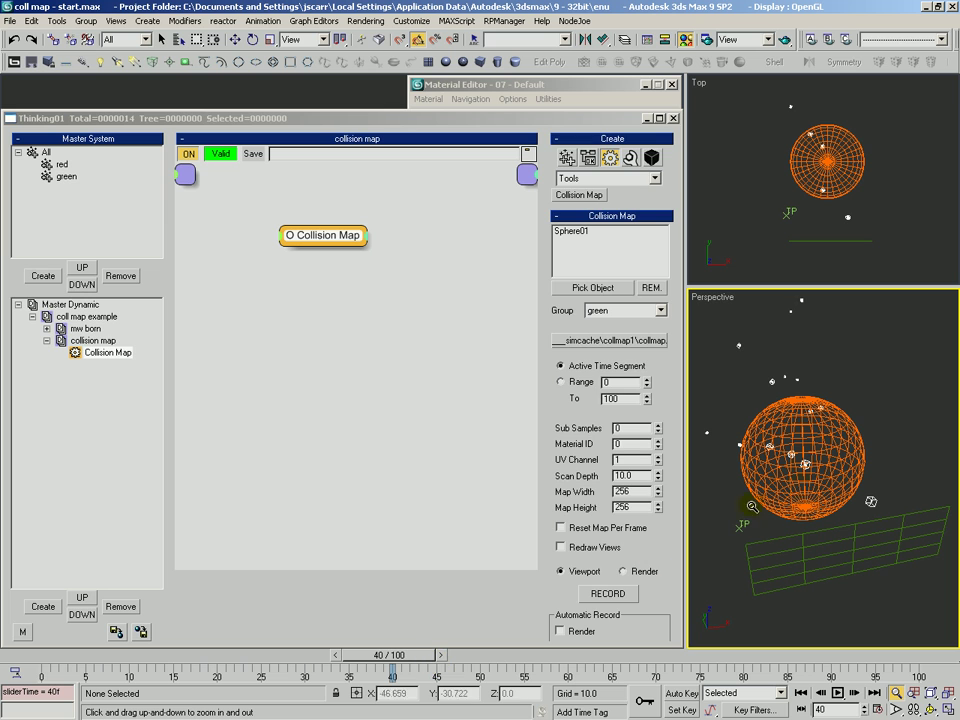
Turn off Blow Up in the Collision Map operator and record the map for the active time segment
{"action": "left_click_drag", "start_coordinate": [659, 556], "coordinate": [659, 410]}
{"action": "left_click", "coordinate": [561, 605]}
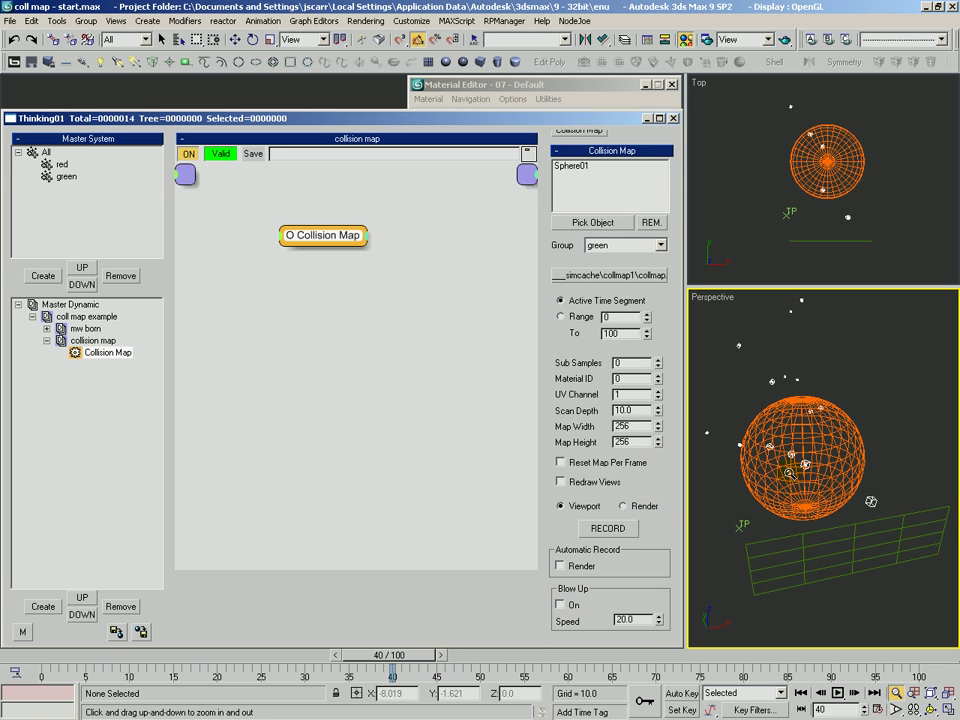
{"action": "left_click", "coordinate": [609, 529]}
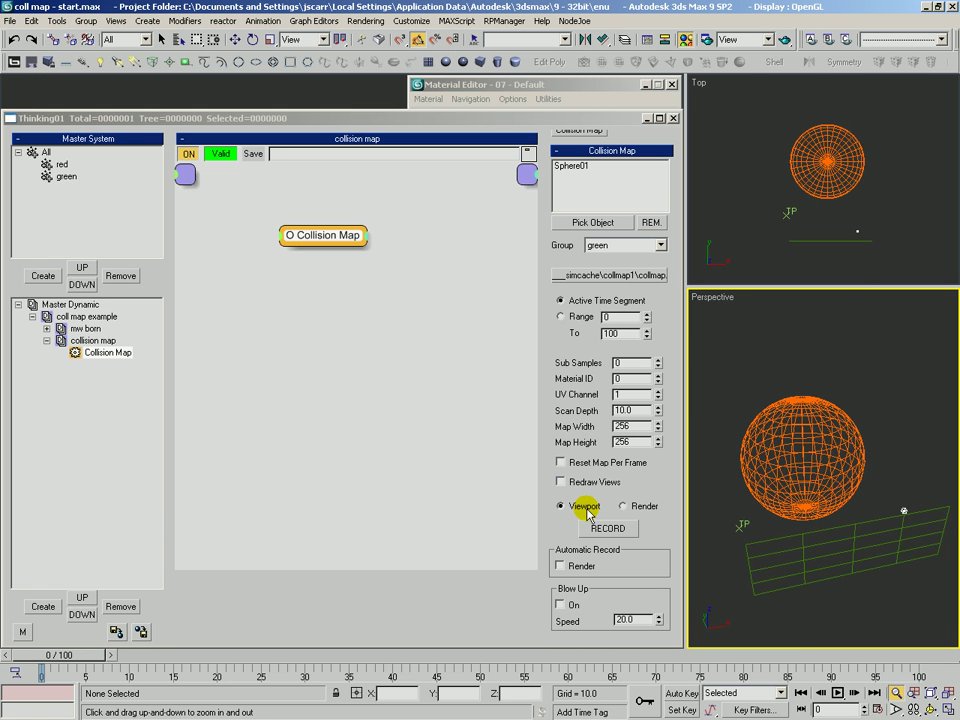
Disable the mw born dynamic set and scrub the shaded Perspective view to frame 100
{"action": "key", "text": "F3"}
{"action": "left_click", "coordinate": [62, 328]}
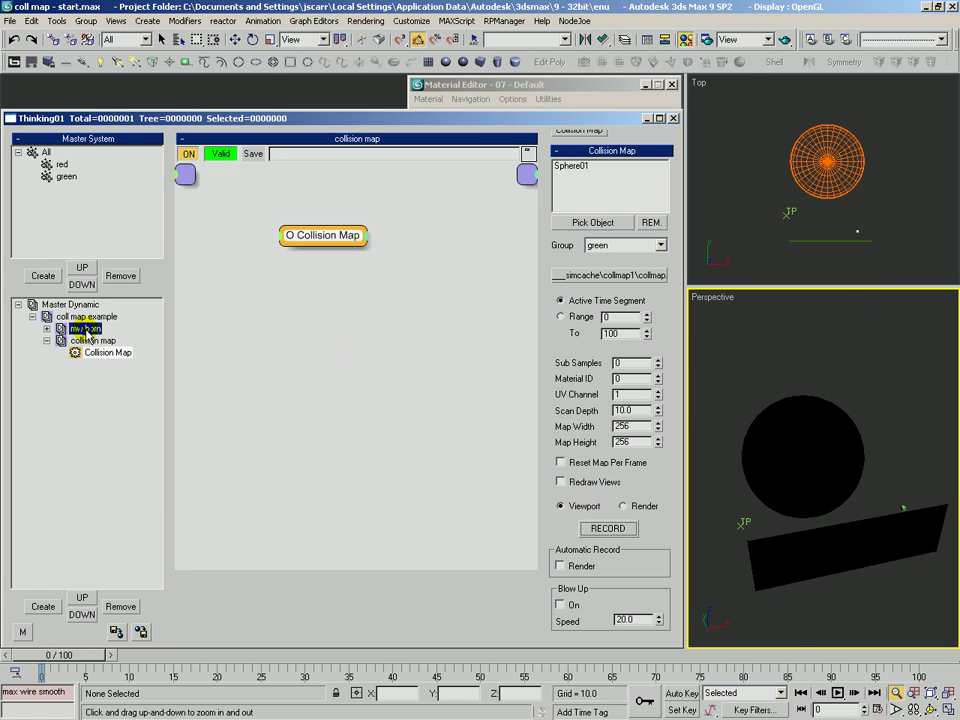
{"action": "left_click_drag", "start_coordinate": [70, 655], "coordinate": [890, 695]}
{"action": "left_click", "coordinate": [896, 692]}
{"action": "left_click_drag", "start_coordinate": [886, 605], "coordinate": [886, 560]}
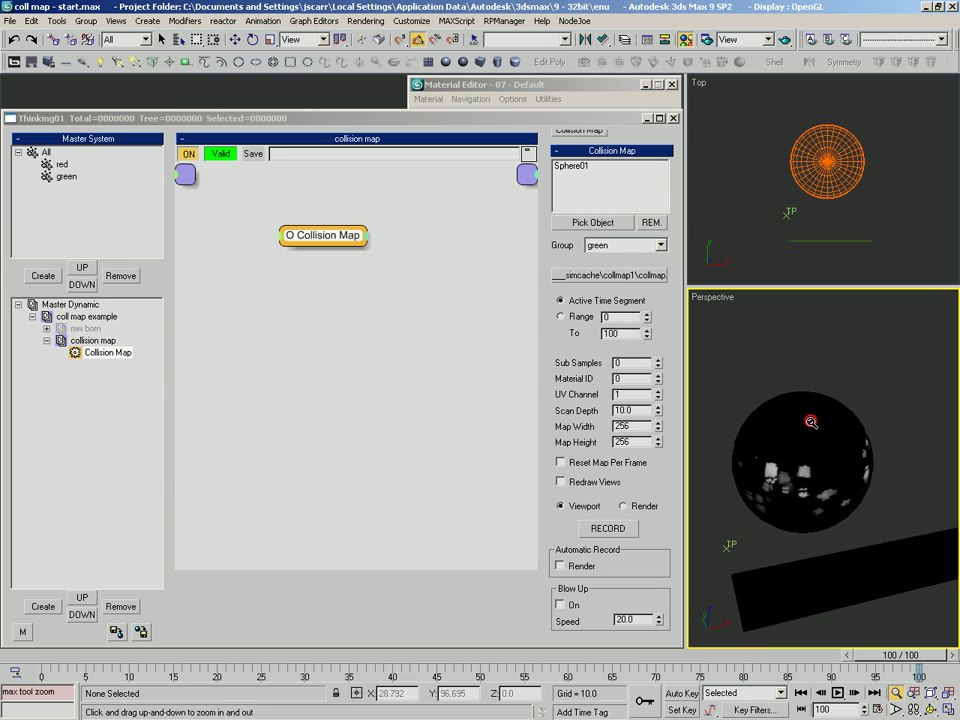
Inspect the recorded collision marks around the sphere close up while scrubbing back to frame 63
{"action": "left_click", "coordinate": [931, 709]}
{"action": "left_click_drag", "start_coordinate": [760, 445], "coordinate": [731, 472]}
{"action": "left_click_drag", "start_coordinate": [899, 655], "coordinate": [725, 655]}
{"action": "middle_click_drag", "start_coordinate": [763, 499], "coordinate": [812, 420], "text": "alt"}
{"action": "middle_click_drag", "start_coordinate": [812, 420], "coordinate": [748, 478]}
{"action": "middle_click_drag", "start_coordinate": [846, 484], "coordinate": [789, 492], "text": "ctrl+alt"}
{"action": "left_click_drag", "start_coordinate": [546, 652], "coordinate": [589, 672]}
{"action": "mouse_move", "coordinate": [824, 468]}
{"action": "middle_mouse_down"}
{"action": "mouse_move", "coordinate": [801, 477]}
{"action": "mouse_move", "coordinate": [807, 467]}
{"action": "middle_mouse_up"}
{"action": "middle_click_drag", "start_coordinate": [807, 467], "coordinate": [764, 481], "text": "alt"}
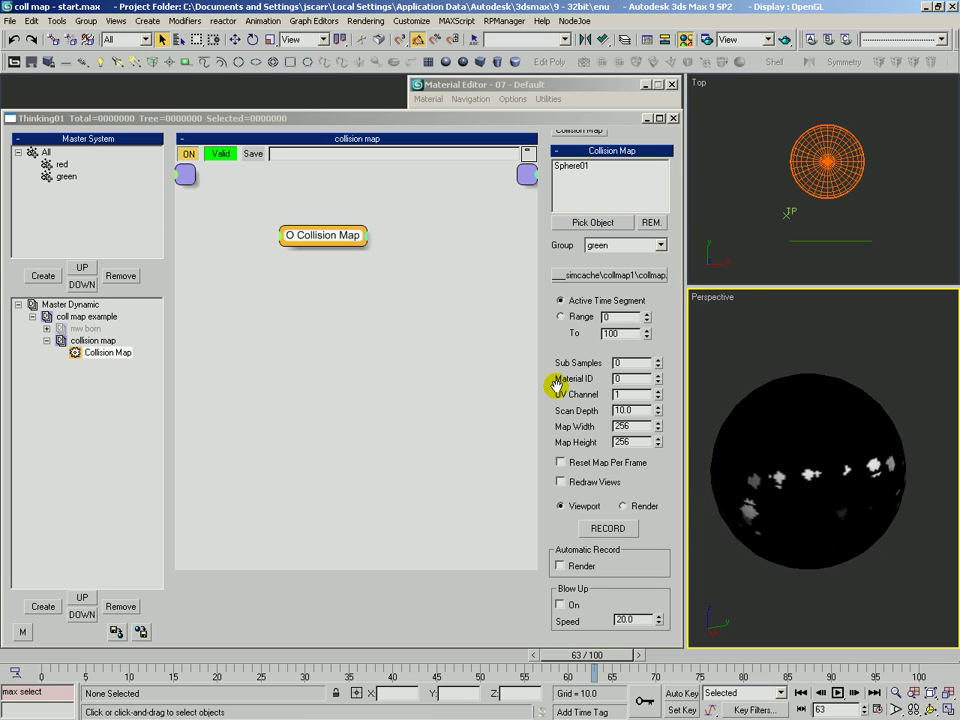
Compare particle contacts with the recorded marks by stepping from frame 59 to 62 with mw born enabled, alternating wireframe and shaded display
{"action": "left_click_drag", "start_coordinate": [579, 410], "coordinate": [598, 412]}
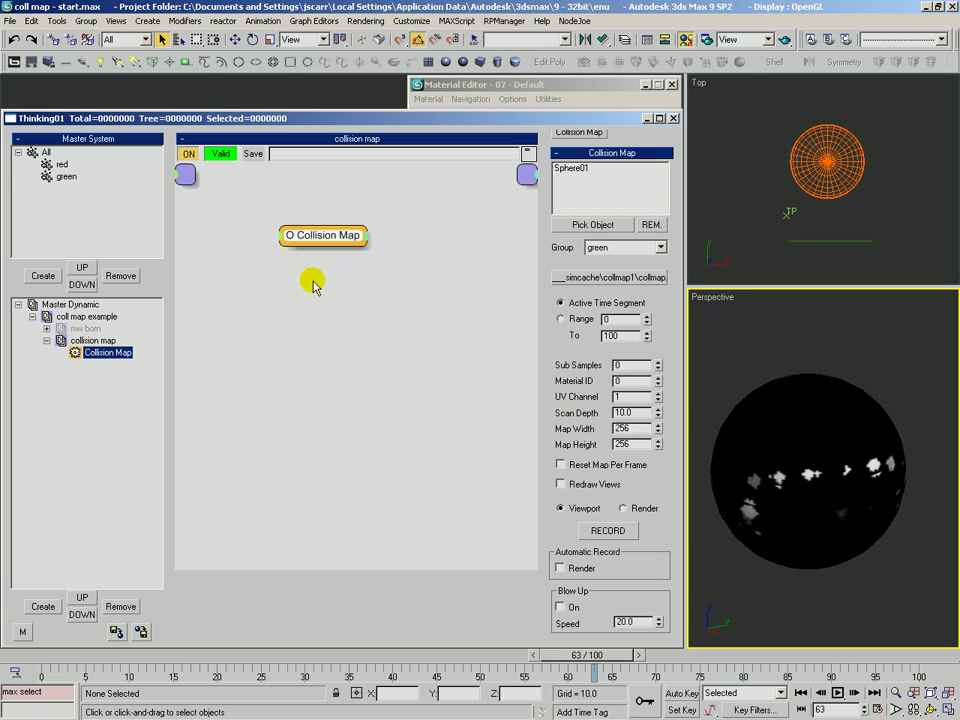
{"action": "left_click_drag", "start_coordinate": [598, 656], "coordinate": [558, 641]}
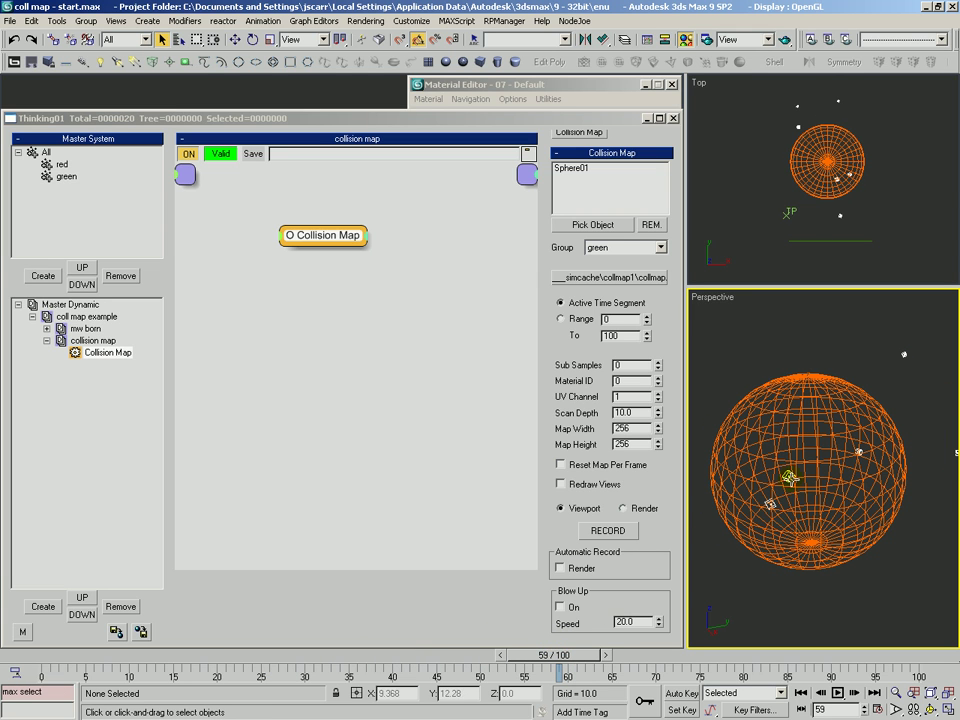
{"action": "key", "text": "F3"}
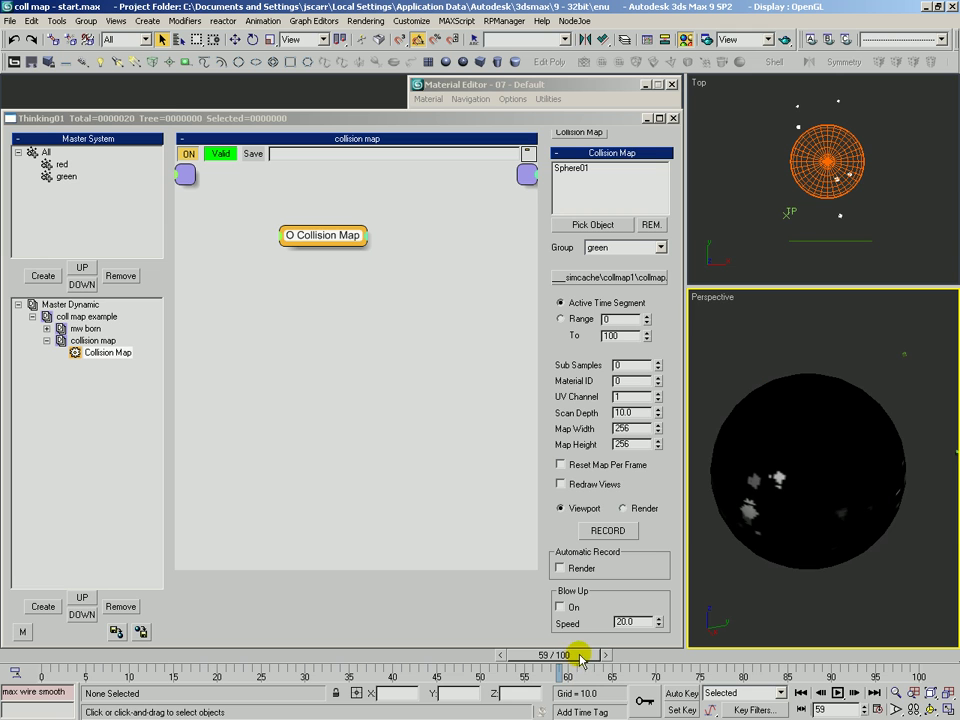
{"action": "left_click", "coordinate": [605, 656]}
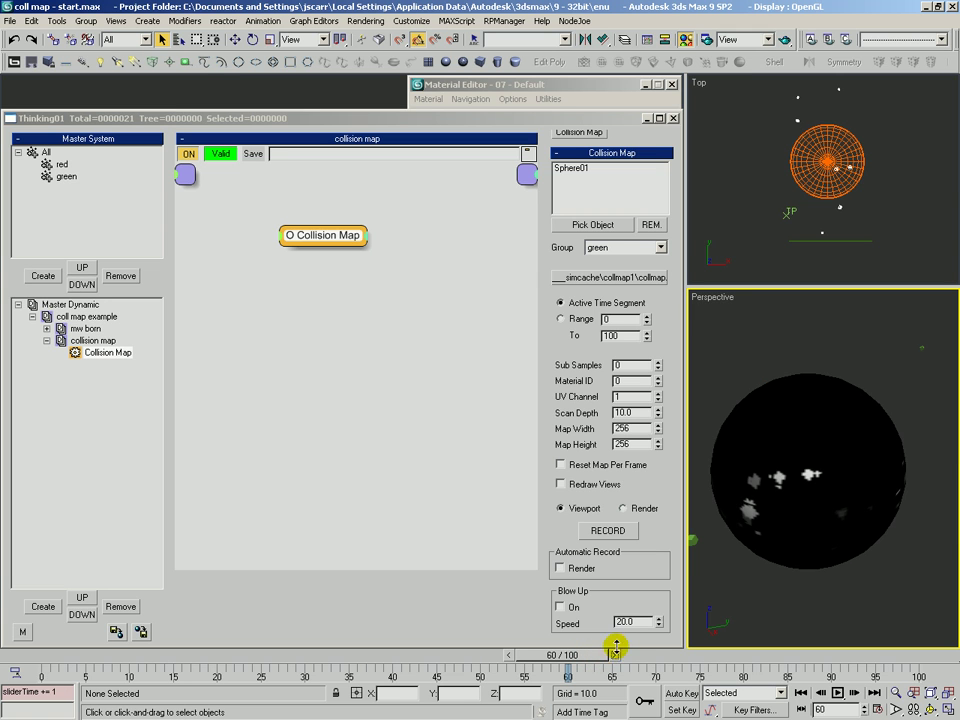
{"action": "key", "text": "F3"}
{"action": "key", "text": "F3"}
{"action": "key", "text": "F3"}
{"action": "key", "text": "period"}
{"action": "key", "text": "F3"}
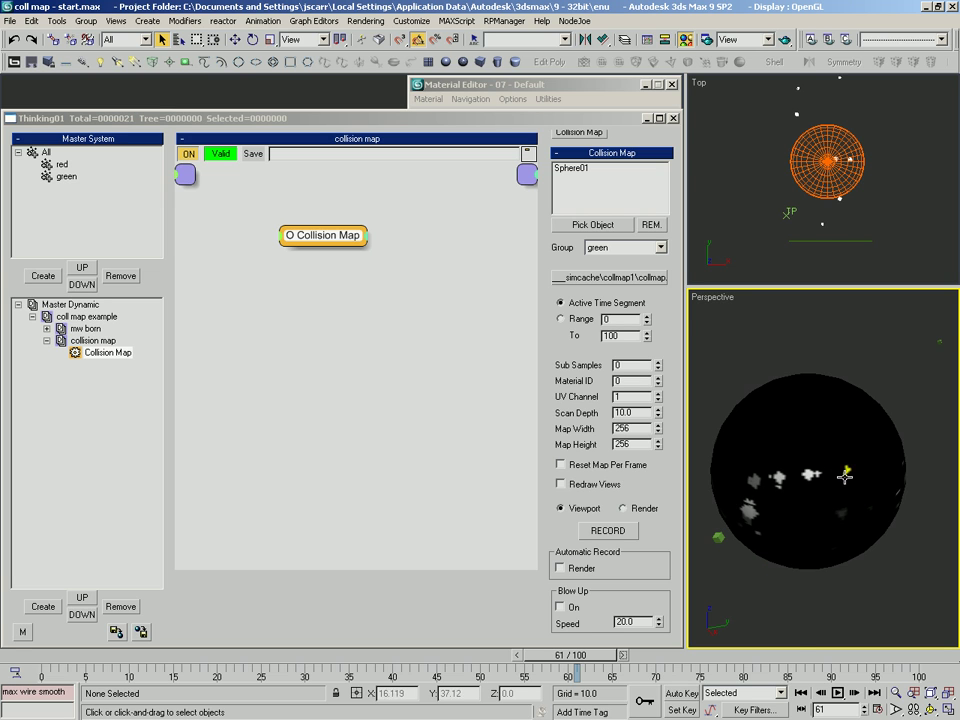
{"action": "left_click", "coordinate": [624, 656]}
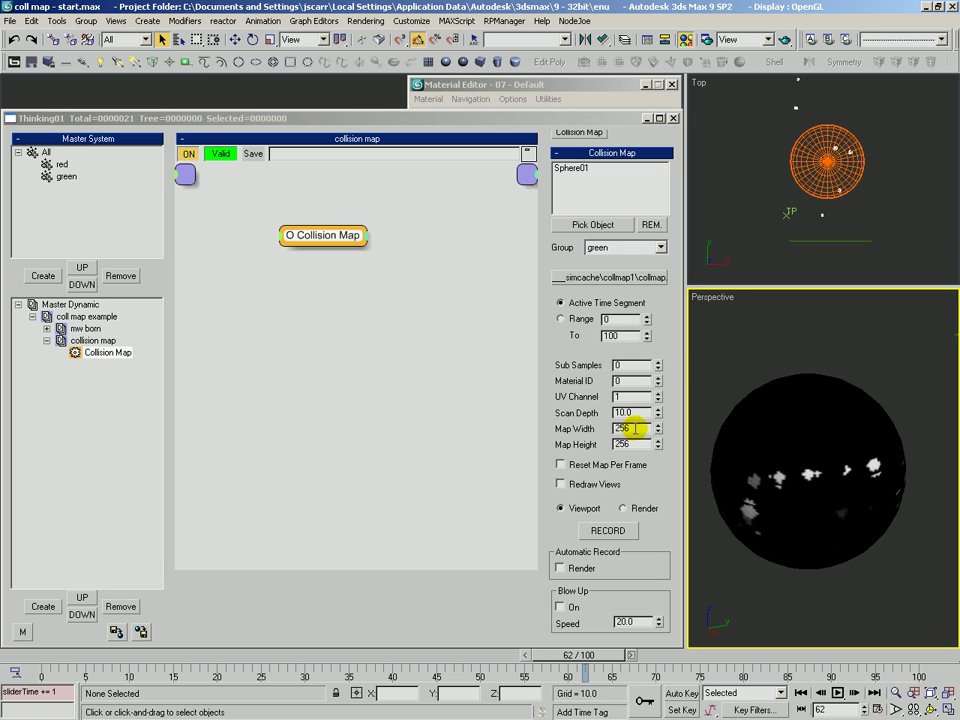
Review the Map Width, Map Height, Sub Samples and Scan Depth settings against the sphere's marks and wireframe
{"action": "left_click_drag", "start_coordinate": [634, 428], "coordinate": [581, 435]}
{"action": "left_click_drag", "start_coordinate": [638, 443], "coordinate": [591, 447]}
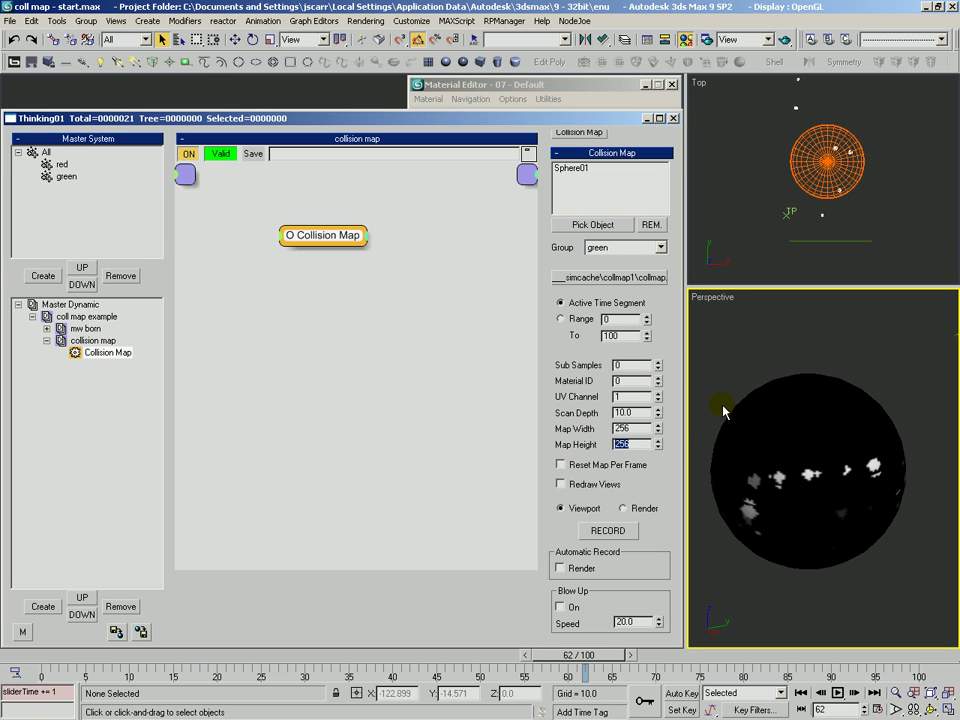
{"action": "left_click_drag", "start_coordinate": [565, 373], "coordinate": [565, 377]}
{"action": "left_click_drag", "start_coordinate": [627, 368], "coordinate": [588, 370]}
{"action": "left_click", "coordinate": [634, 449]}
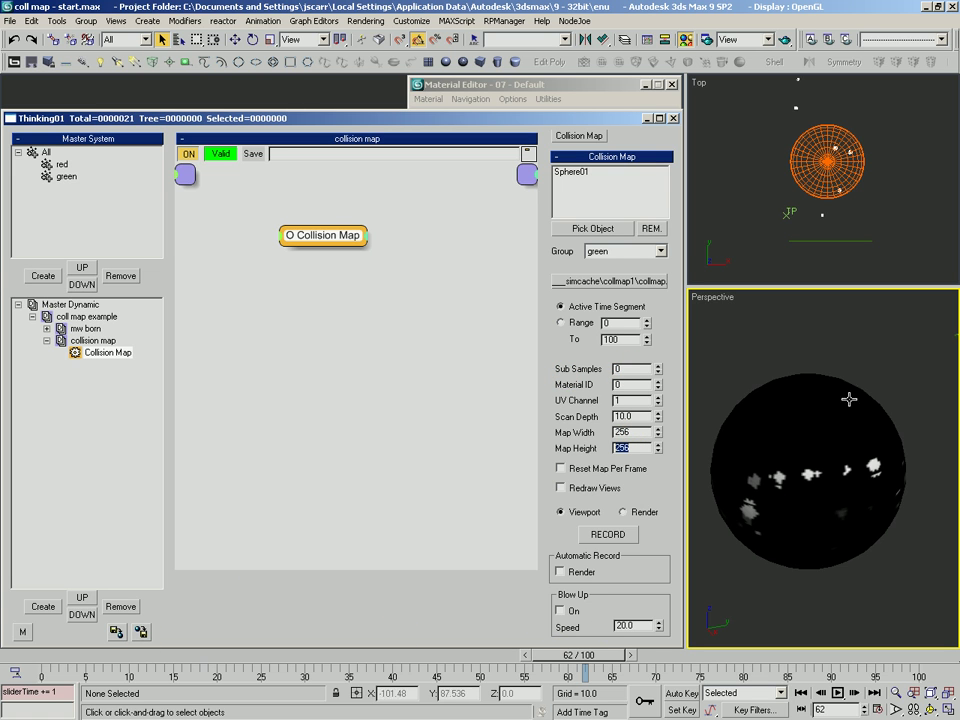
{"action": "left_click", "coordinate": [815, 439]}
{"action": "key", "text": "ctrl+r"}
{"action": "left_click_drag", "start_coordinate": [802, 471], "coordinate": [798, 478]}
{"action": "key", "text": "q"}
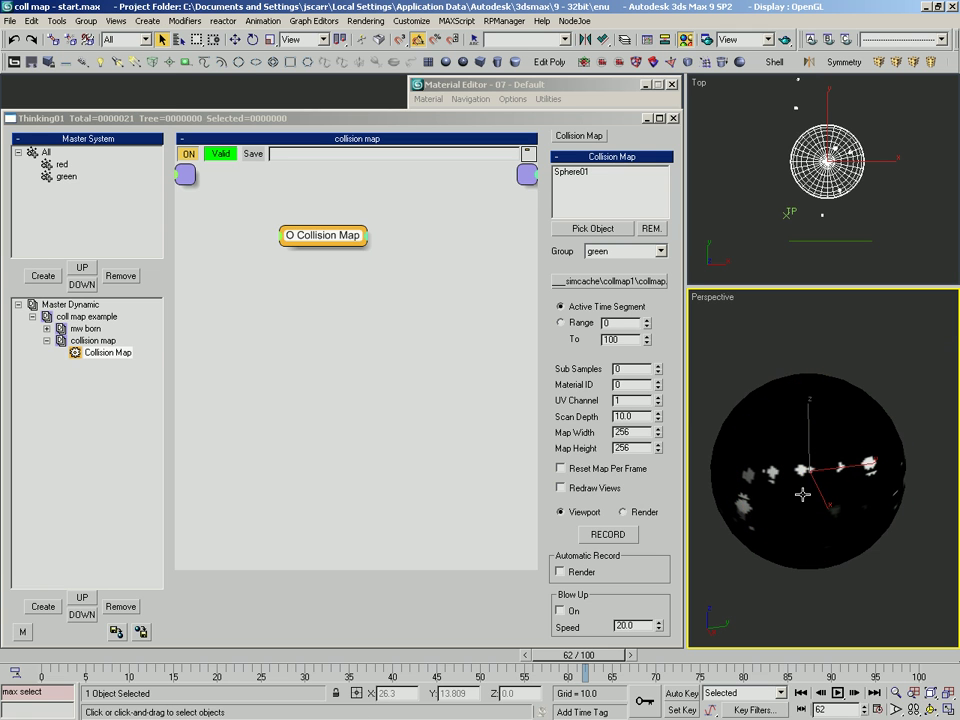
{"action": "double_click", "coordinate": [638, 417]}
{"action": "left_click", "coordinate": [788, 472]}
{"action": "key", "text": "F3"}
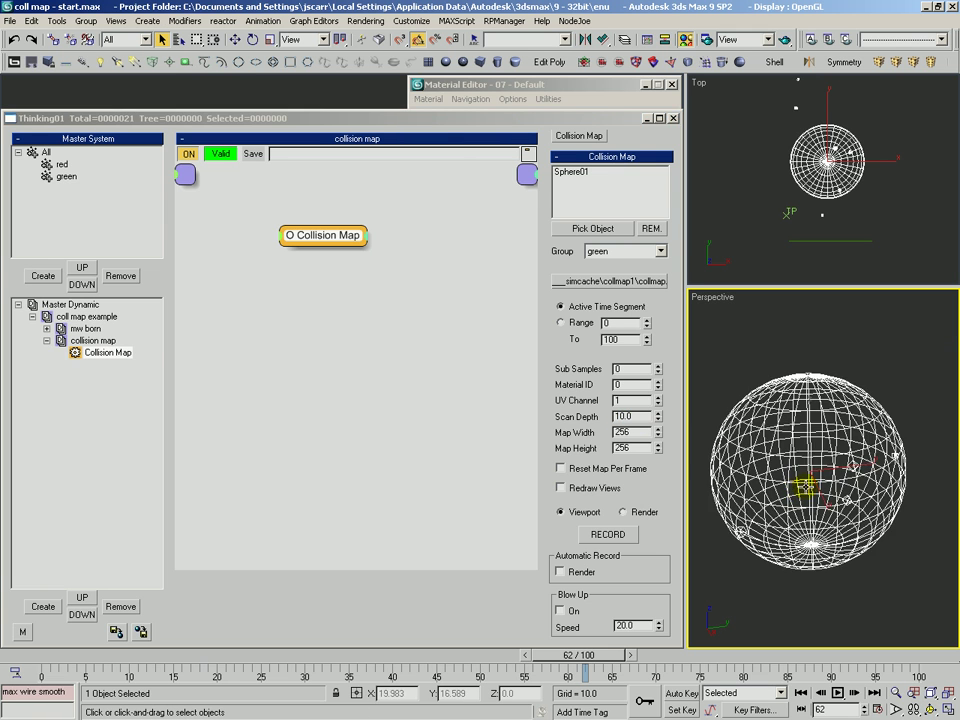
Inspect the shaded sphere and its particle contacts from other angles while scrubbing back to frame 34
{"action": "key", "text": "ctrl+r"}
{"action": "mouse_move", "coordinate": [877, 468]}
{"action": "middle_mouse_down", "text": "alt"}
{"action": "mouse_move", "coordinate": [876, 447]}
{"action": "mouse_move", "coordinate": [793, 491]}
{"action": "mouse_move", "coordinate": [688, 474]}
{"action": "mouse_move", "coordinate": [654, 486]}
{"action": "mouse_move", "coordinate": [748, 479]}
{"action": "mouse_move", "coordinate": [752, 456]}
{"action": "mouse_move", "coordinate": [848, 467]}
{"action": "mouse_move", "coordinate": [824, 470]}
{"action": "mouse_move", "coordinate": [820, 490]}
{"action": "mouse_move", "coordinate": [800, 498]}
{"action": "mouse_move", "coordinate": [784, 631]}
{"action": "middle_mouse_up", "text": "alt"}
{"action": "key", "text": "F3"}
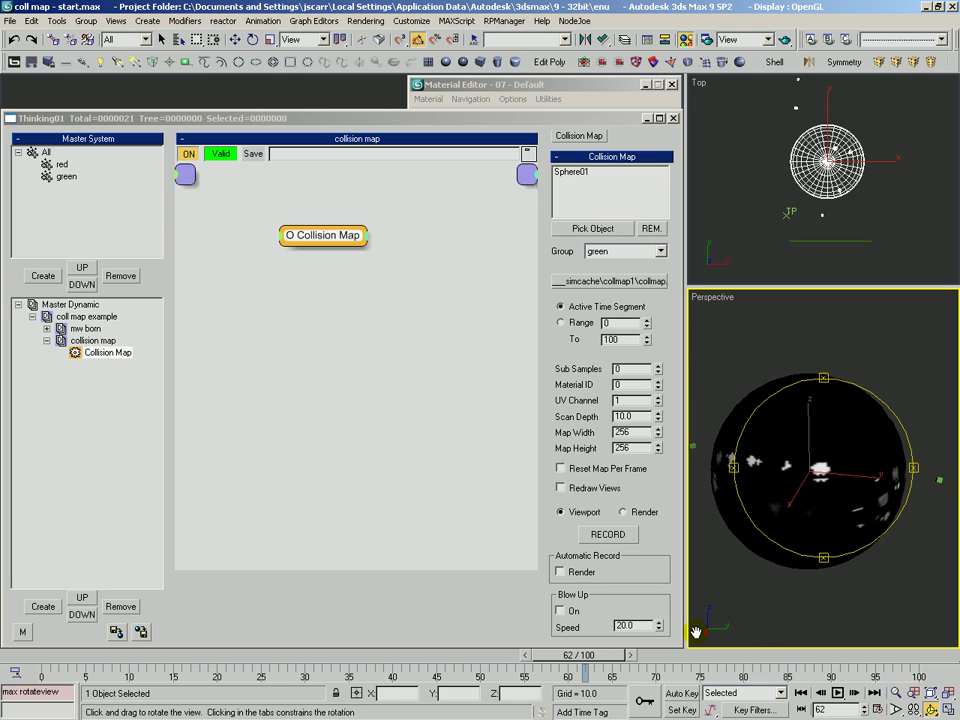
{"action": "left_click_drag", "start_coordinate": [621, 668], "coordinate": [338, 666]}
{"action": "middle_click_drag", "start_coordinate": [771, 467], "coordinate": [822, 448], "text": "alt"}
Turn on Blow Up for the Collision Map operator with a speed of 10
{"action": "left_click_drag", "start_coordinate": [675, 479], "coordinate": [675, 471]}
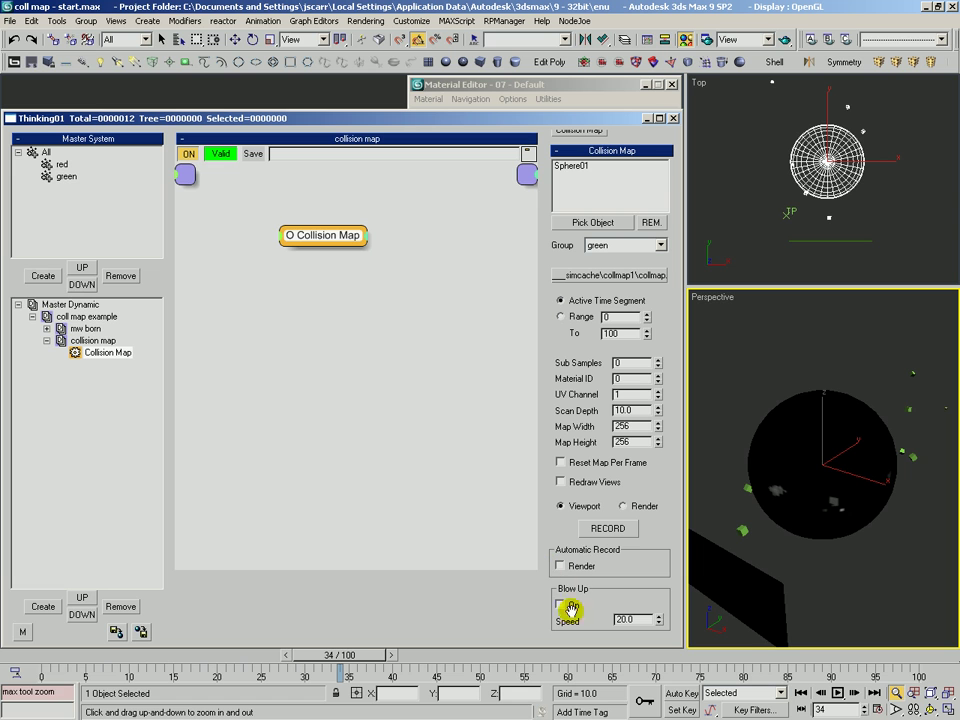
{"action": "type", "text": "10"}
{"action": "key", "text": "Return"}
{"action": "left_click_drag", "start_coordinate": [662, 475], "coordinate": [313, 548]}
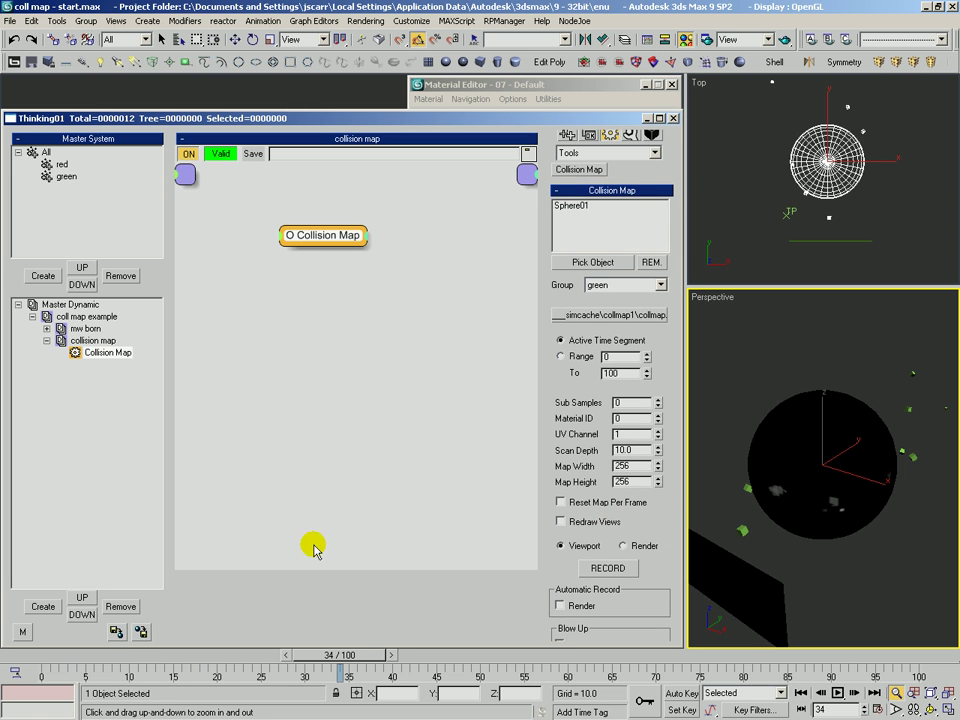
Return to frame 0 and record the collision map again with Blow Up enabled
{"action": "left_click", "coordinate": [59, 660]}
{"action": "mouse_move", "coordinate": [787, 464]}
{"action": "middle_mouse_down", "text": "alt"}
{"action": "mouse_move", "coordinate": [834, 452]}
{"action": "mouse_move", "coordinate": [827, 463]}
{"action": "mouse_move", "coordinate": [812, 455]}
{"action": "mouse_move", "coordinate": [782, 466]}
{"action": "middle_mouse_up", "text": "alt"}
{"action": "scroll", "coordinate": [834, 453], "scroll_direction": "down", "scroll_amount": 2}
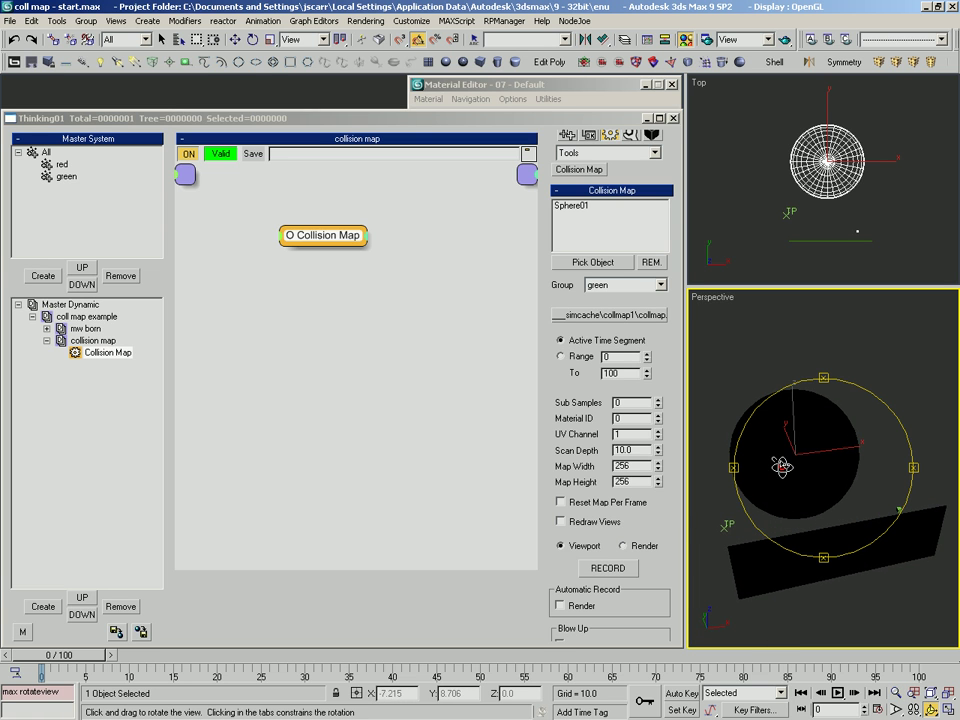
{"action": "scroll", "coordinate": [669, 506], "scroll_direction": "down", "scroll_amount": 2}
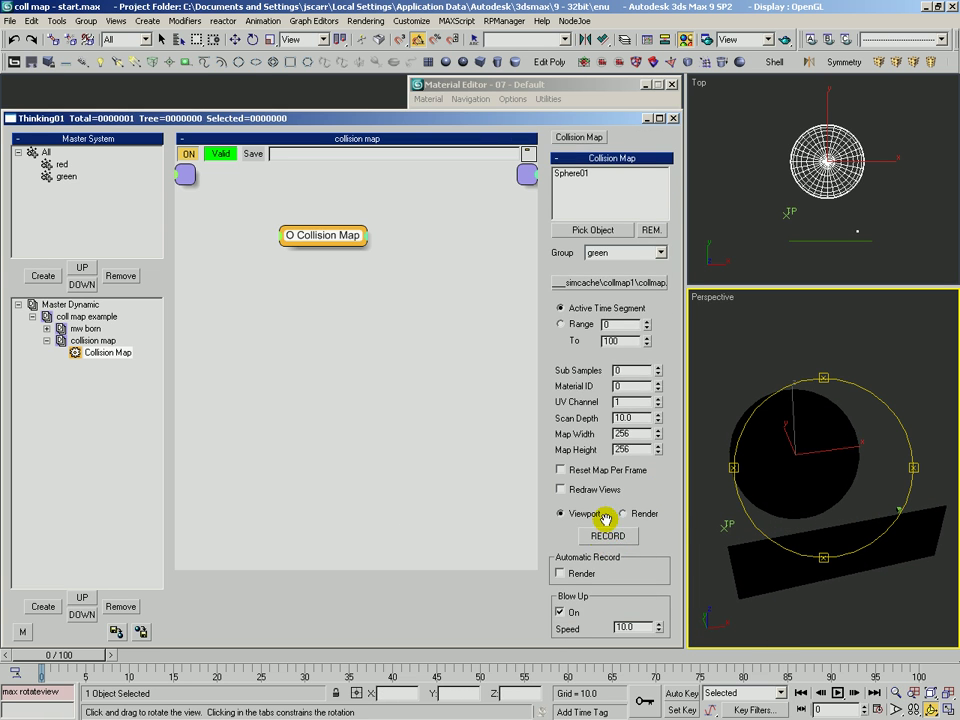
{"action": "left_click", "coordinate": [606, 537]}
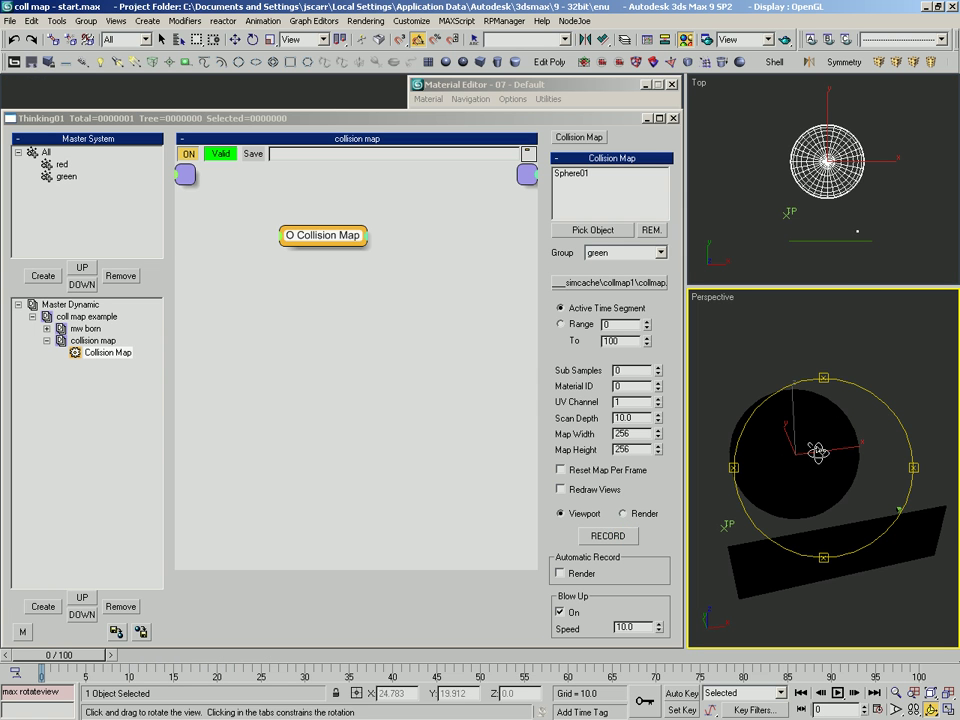
Examine how the map spreads over the sphere up to frame 28, first shaded and finally in wireframe
{"action": "left_click_drag", "start_coordinate": [818, 449], "coordinate": [801, 469]}
{"action": "left_click_drag", "start_coordinate": [90, 660], "coordinate": [345, 673]}
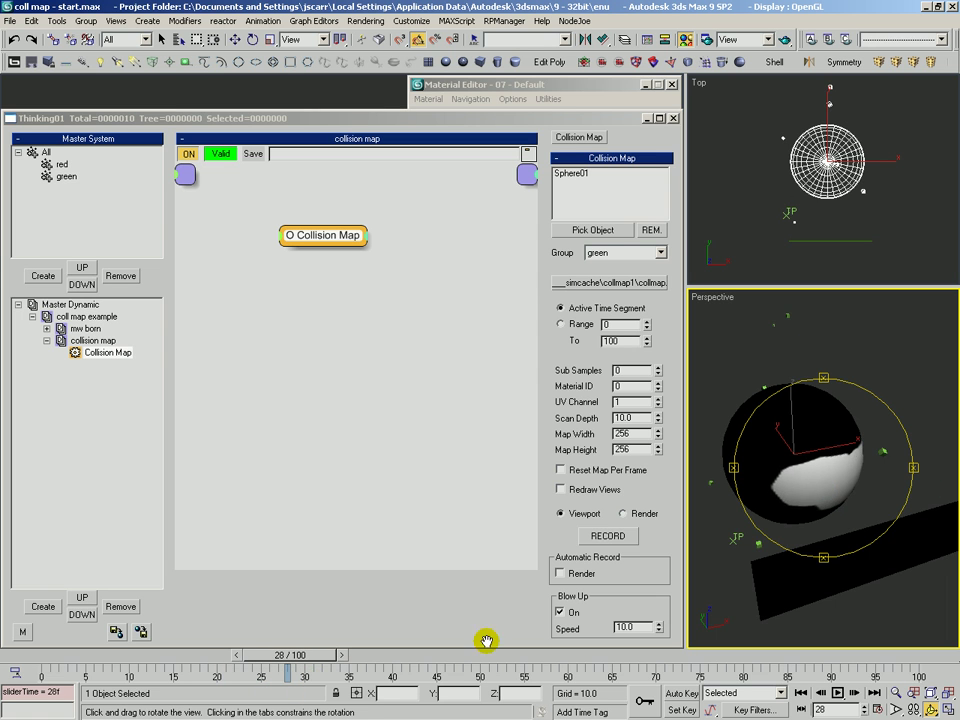
{"action": "left_click_drag", "start_coordinate": [791, 564], "coordinate": [805, 490]}
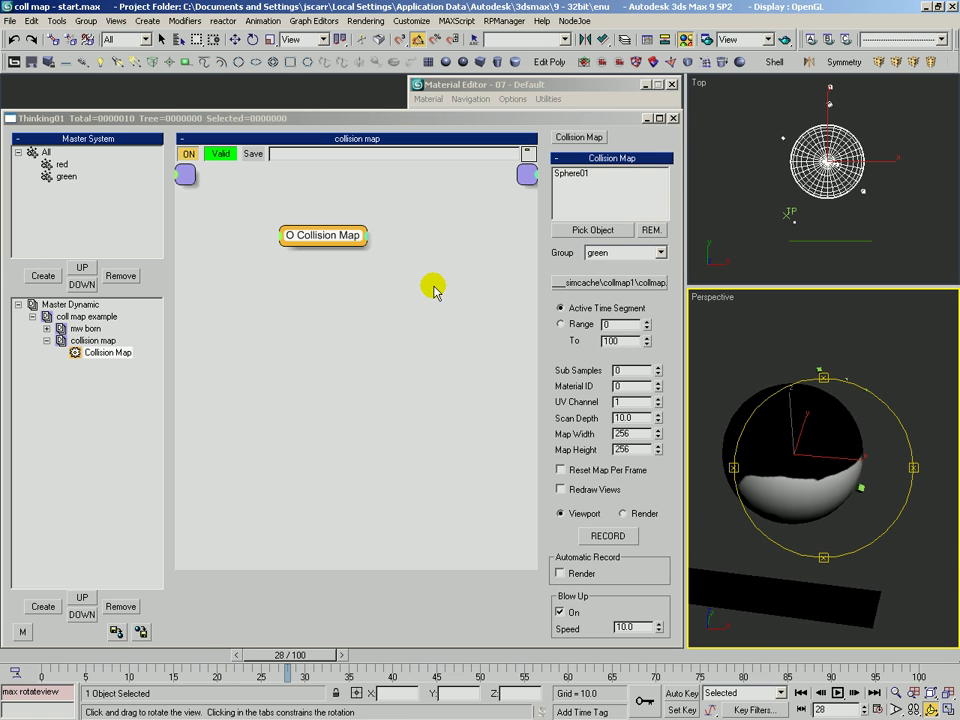
{"action": "key", "text": "F3"}
{"action": "key", "text": "q"}
{"action": "left_click", "coordinate": [894, 356]}
{"action": "key", "text": "alt+z"}
{"action": "left_click_drag", "start_coordinate": [795, 400], "coordinate": [792, 415]}
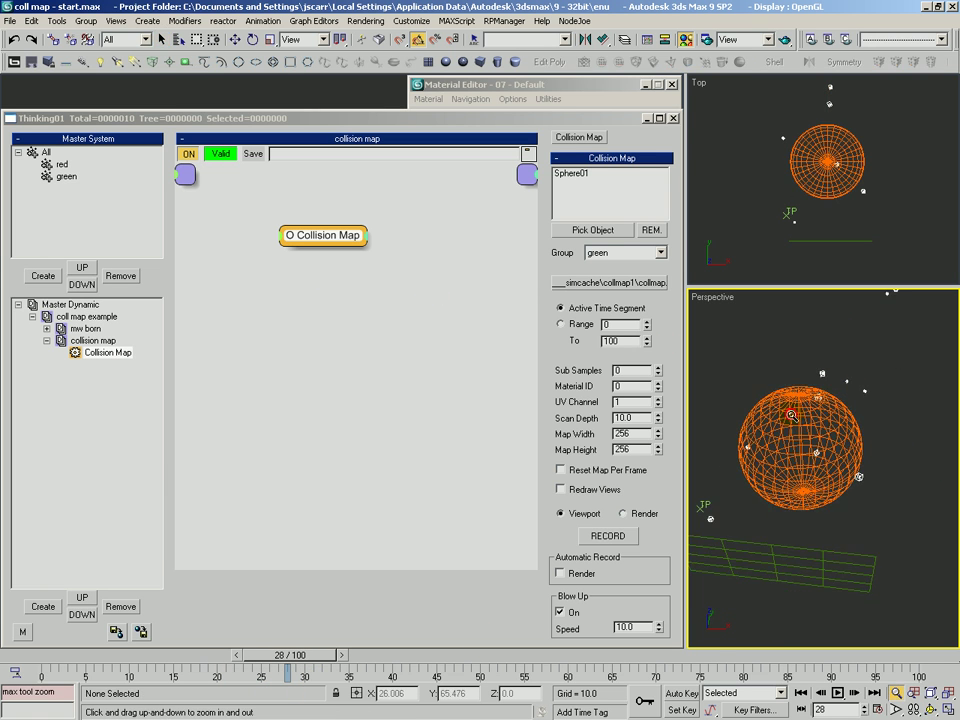
Create a dynamic set named born under coll map example and move it above mw born
{"action": "left_click", "coordinate": [87, 316]}
{"action": "left_click", "coordinate": [43, 606]}
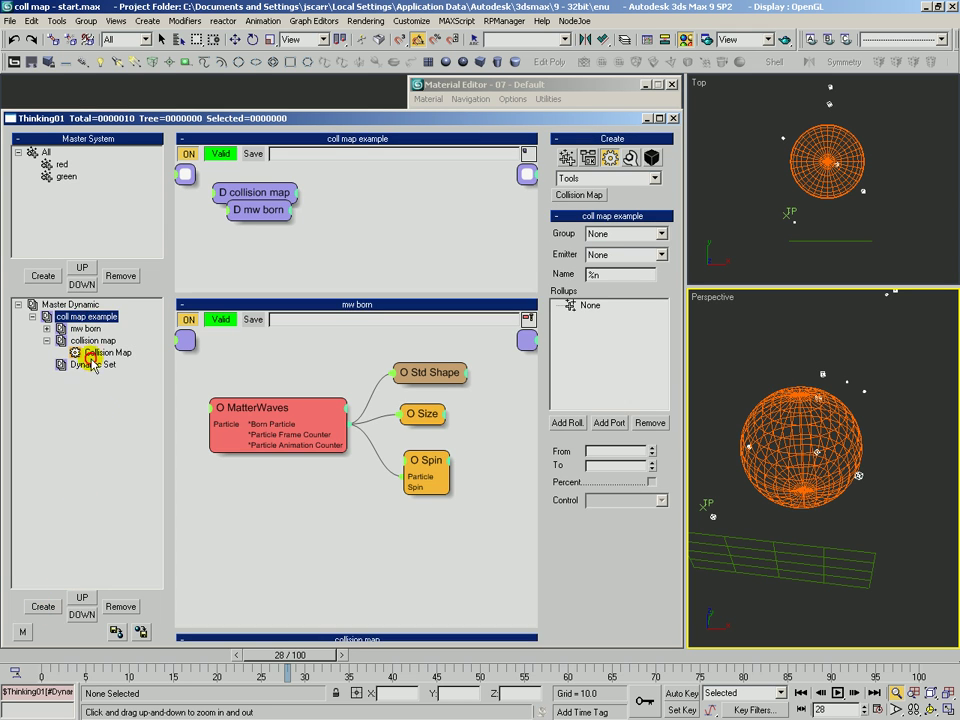
{"action": "left_click", "coordinate": [90, 364]}
{"action": "left_click", "coordinate": [82, 600]}
{"action": "left_click", "coordinate": [82, 600]}
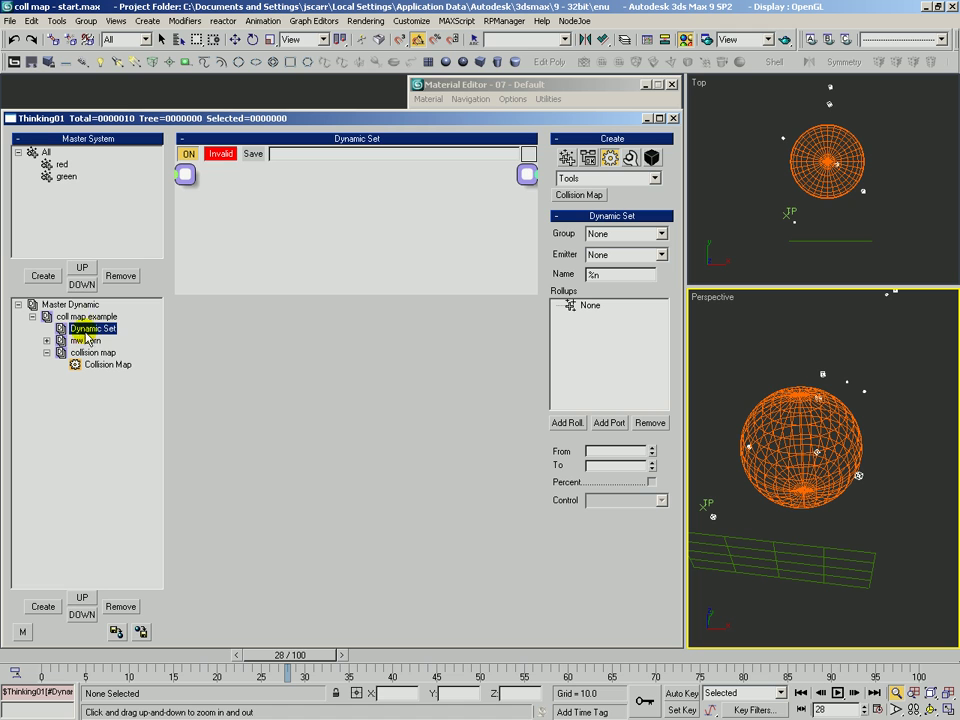
{"action": "left_click_drag", "start_coordinate": [357, 295], "coordinate": [346, 482]}
{"action": "left_click_drag", "start_coordinate": [440, 321], "coordinate": [478, 283]}
Add an Obj.To Particle generator to the born set and pick the sphere as its source object
{"action": "left_click", "coordinate": [592, 178]}
{"action": "left_click", "coordinate": [594, 178]}
{"action": "left_click", "coordinate": [594, 178]}
{"action": "left_click", "coordinate": [584, 207]}
{"action": "left_click", "coordinate": [579, 211]}
{"action": "left_click", "coordinate": [248, 240]}
{"action": "left_click", "coordinate": [582, 325]}
{"action": "left_click", "coordinate": [778, 420]}
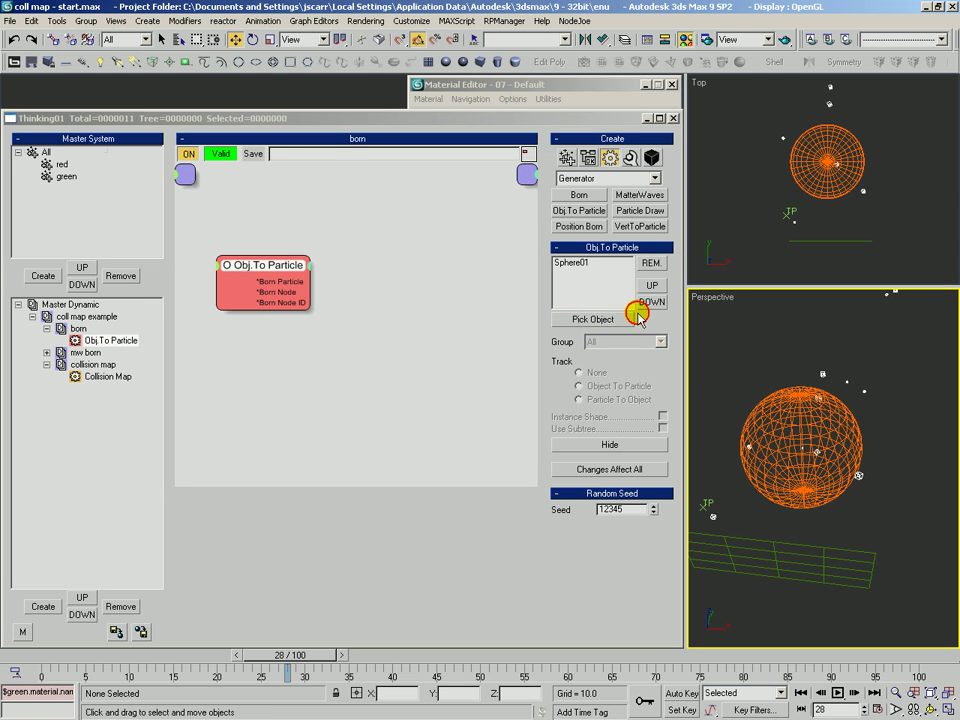
Assign Sphere01 to the red group, enable Instance Shape and hide the original object
{"action": "left_click", "coordinate": [590, 262]}
{"action": "left_click", "coordinate": [605, 342]}
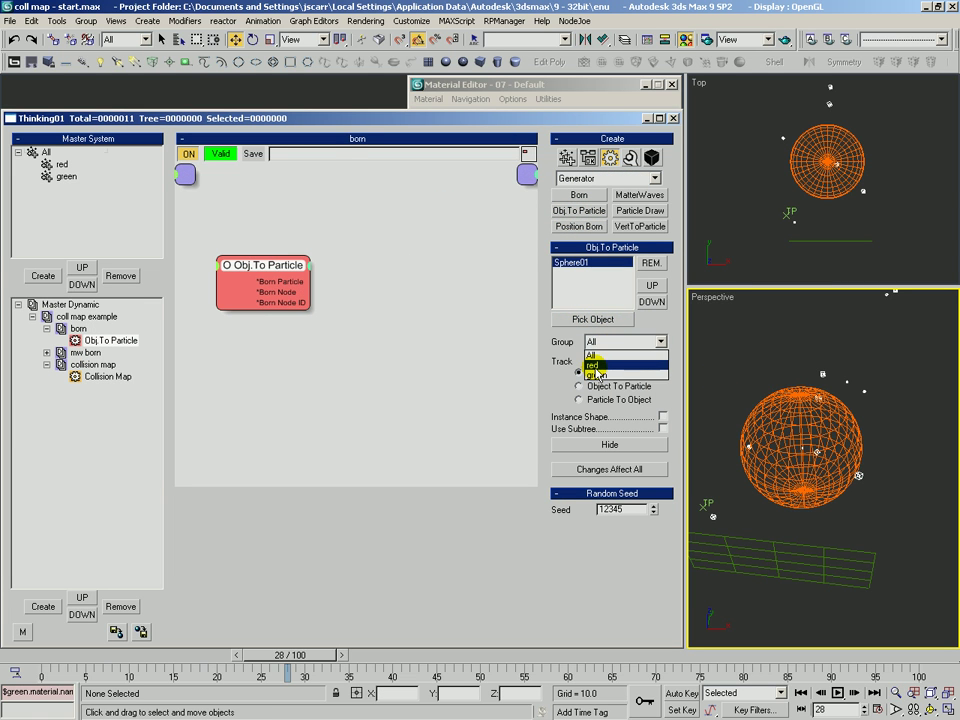
{"action": "left_click", "coordinate": [600, 365]}
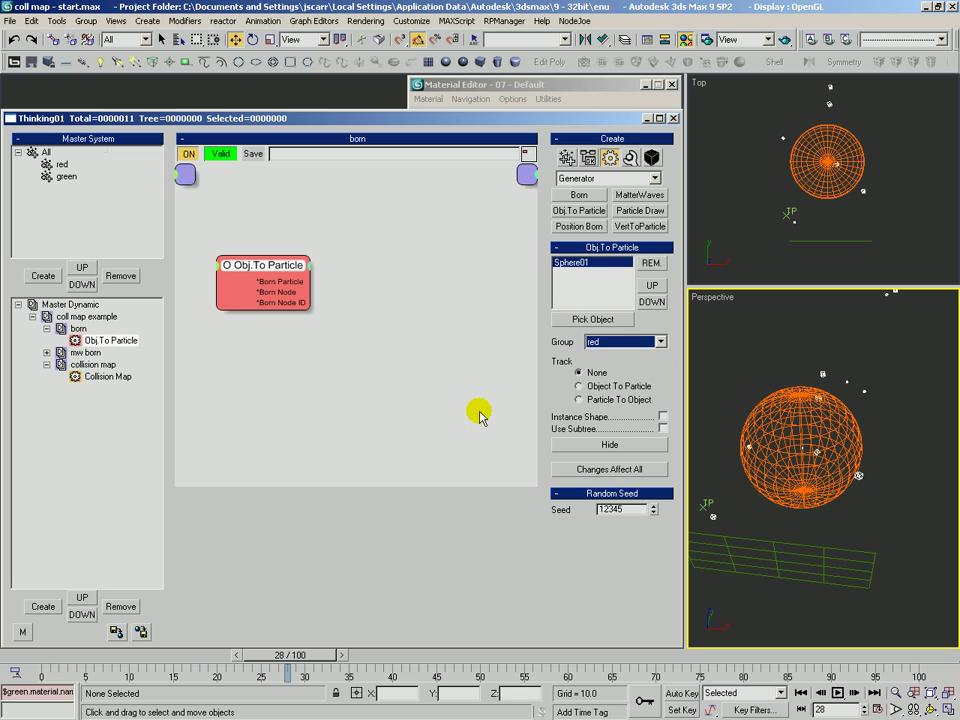
{"action": "left_click", "coordinate": [661, 417]}
{"action": "left_click", "coordinate": [609, 444]}
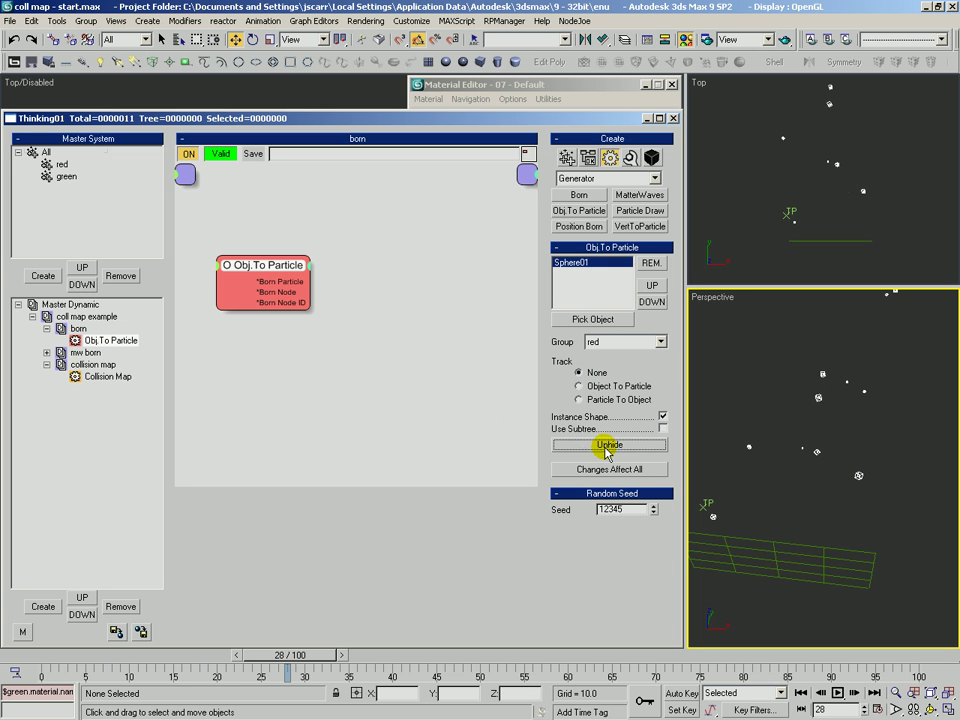
Return to frame 0 and set the red group's colour to light red, RGB about 255, 71, 71
{"action": "left_click_drag", "start_coordinate": [305, 655], "coordinate": [3, 660]}
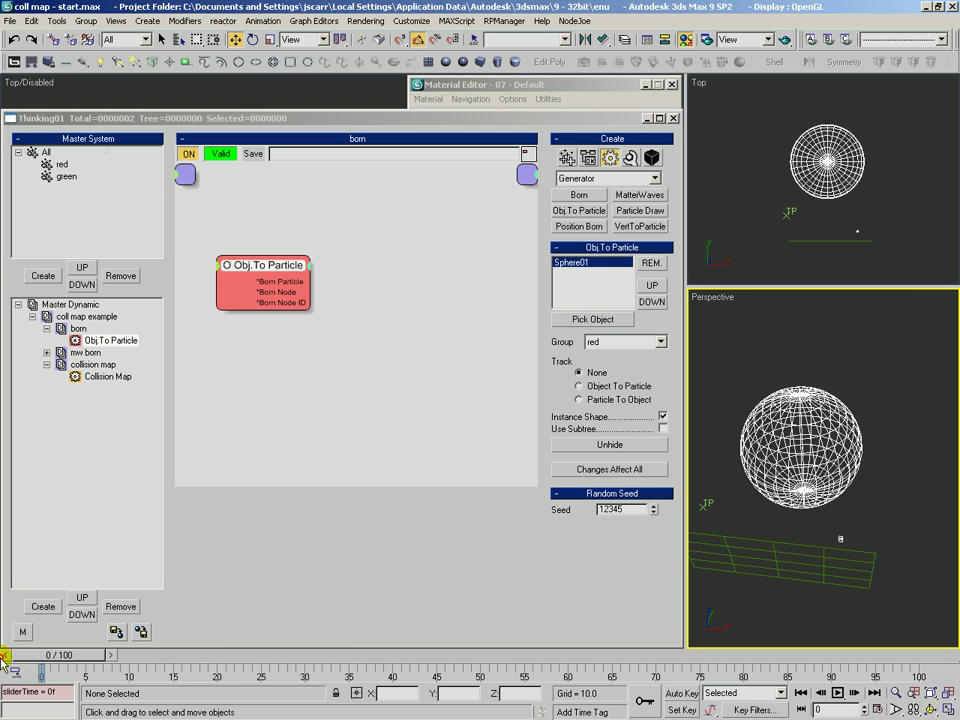
{"action": "left_click", "coordinate": [62, 164]}
{"action": "left_click", "coordinate": [636, 155]}
{"action": "left_click", "coordinate": [436, 158]}
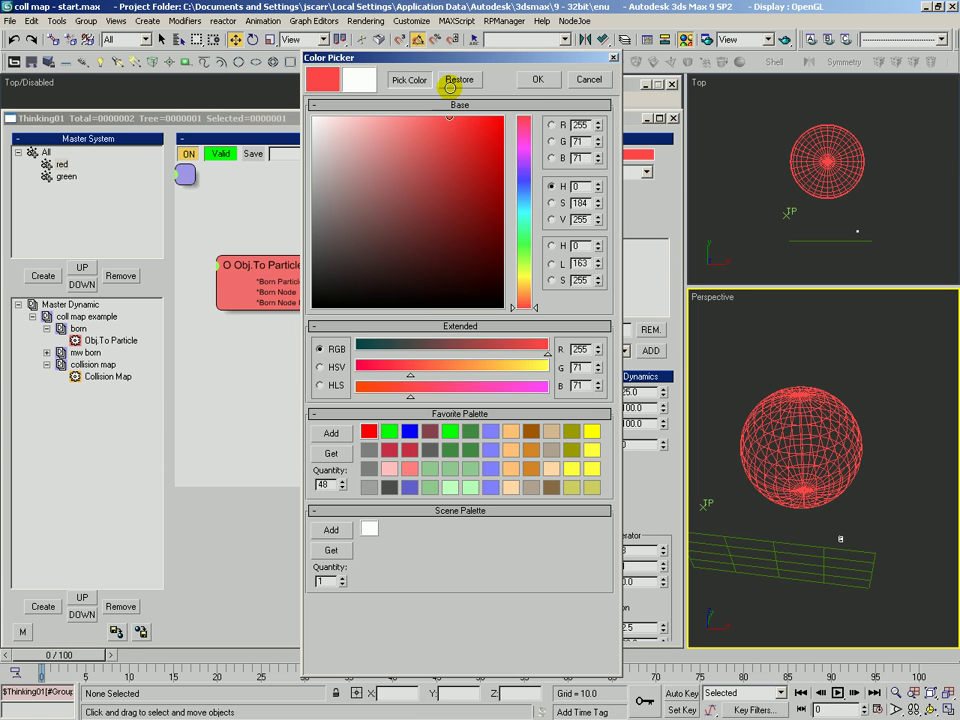
{"action": "left_click_drag", "start_coordinate": [446, 84], "coordinate": [456, 82]}
{"action": "left_click", "coordinate": [538, 80]}
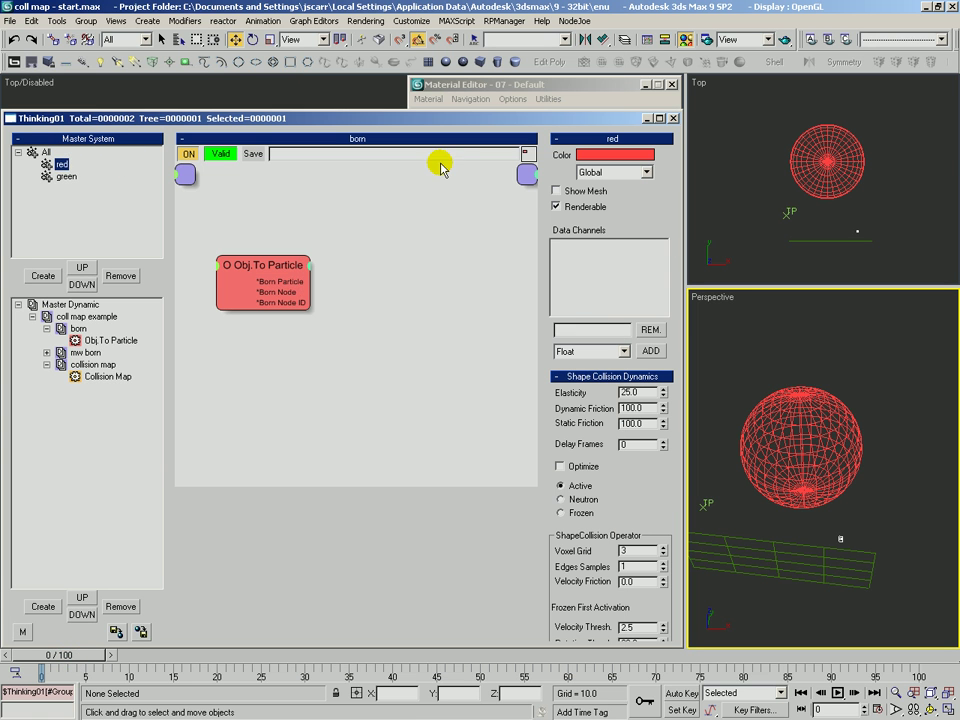
Create a particle group named frags under All
{"action": "left_click", "coordinate": [46, 152]}
{"action": "left_click", "coordinate": [43, 275]}
{"action": "left_click", "coordinate": [64, 189]}
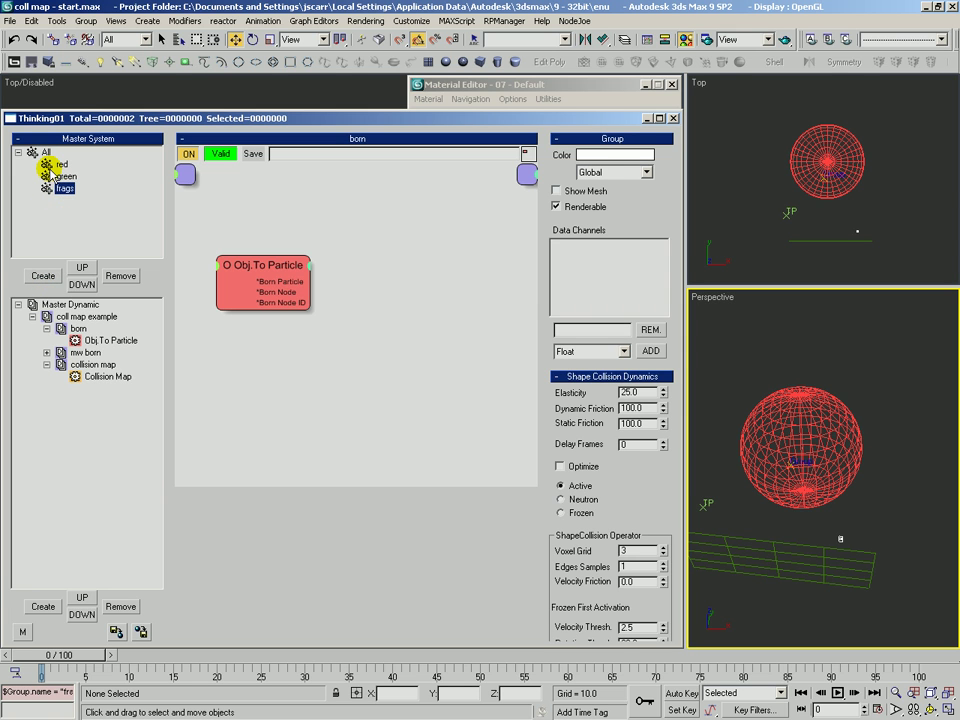
Set the frags group's colour to yellow-orange
{"action": "left_click", "coordinate": [603, 157]}
{"action": "left_click_drag", "start_coordinate": [492, 132], "coordinate": [505, 114]}
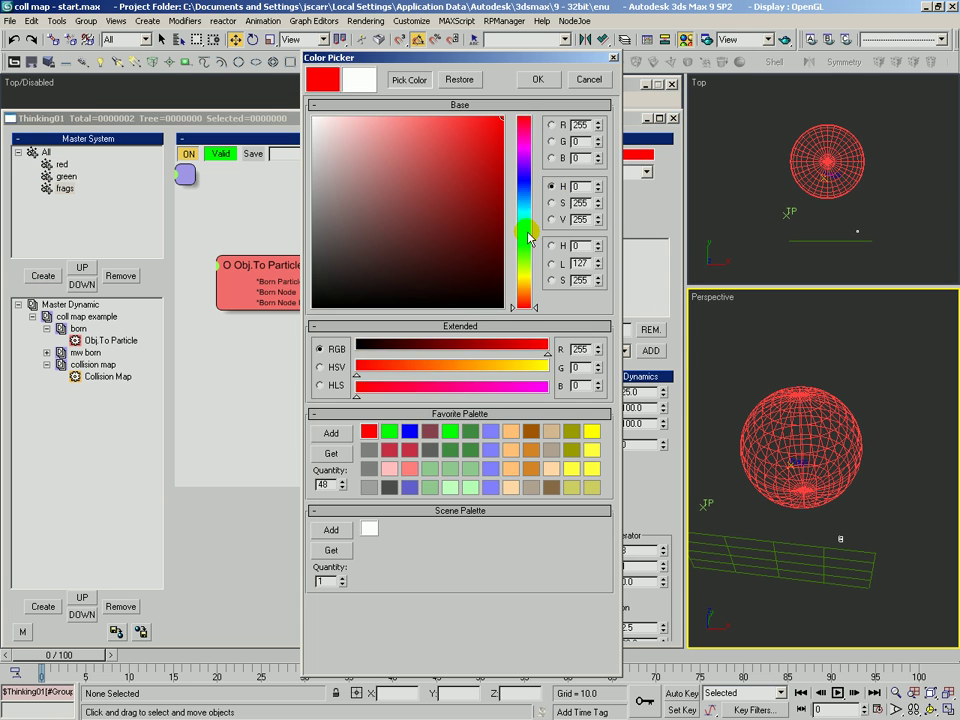
{"action": "left_click", "coordinate": [525, 290]}
{"action": "mouse_move", "coordinate": [525, 293]}
{"action": "left_mouse_down"}
{"action": "mouse_move", "coordinate": [516, 284]}
{"action": "mouse_move", "coordinate": [524, 285]}
{"action": "left_mouse_up"}
{"action": "left_click", "coordinate": [537, 79]}
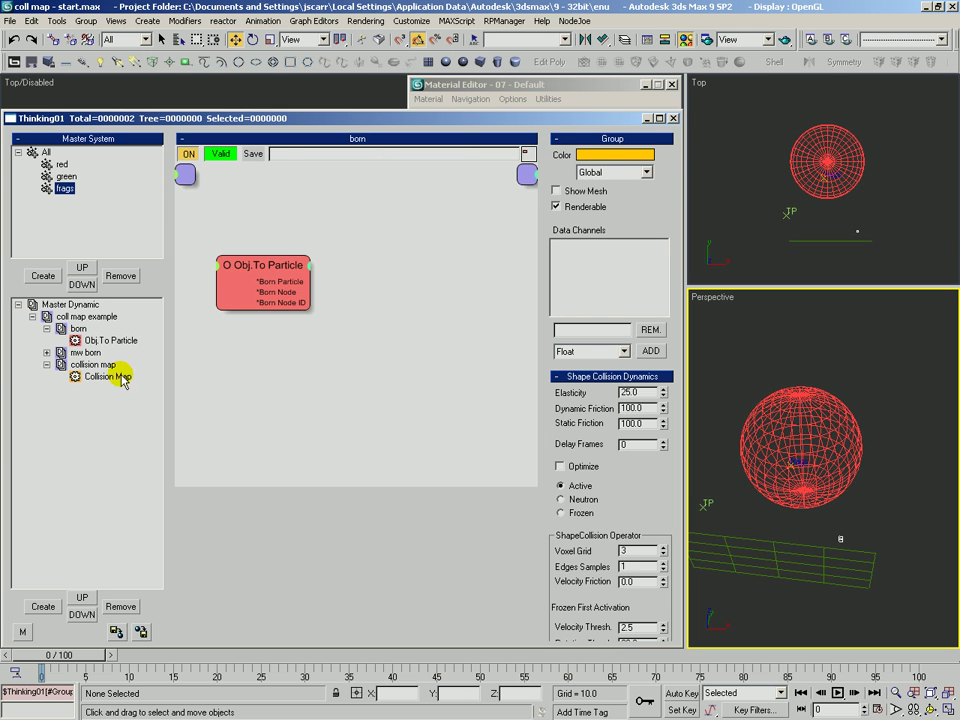
Turn off the collision map and mw born dynamic sets, leaving the born set active
{"action": "left_click", "coordinate": [84, 365]}
{"action": "left_click", "coordinate": [47, 329]}
{"action": "left_click", "coordinate": [77, 329]}
{"action": "left_click", "coordinate": [87, 352]}
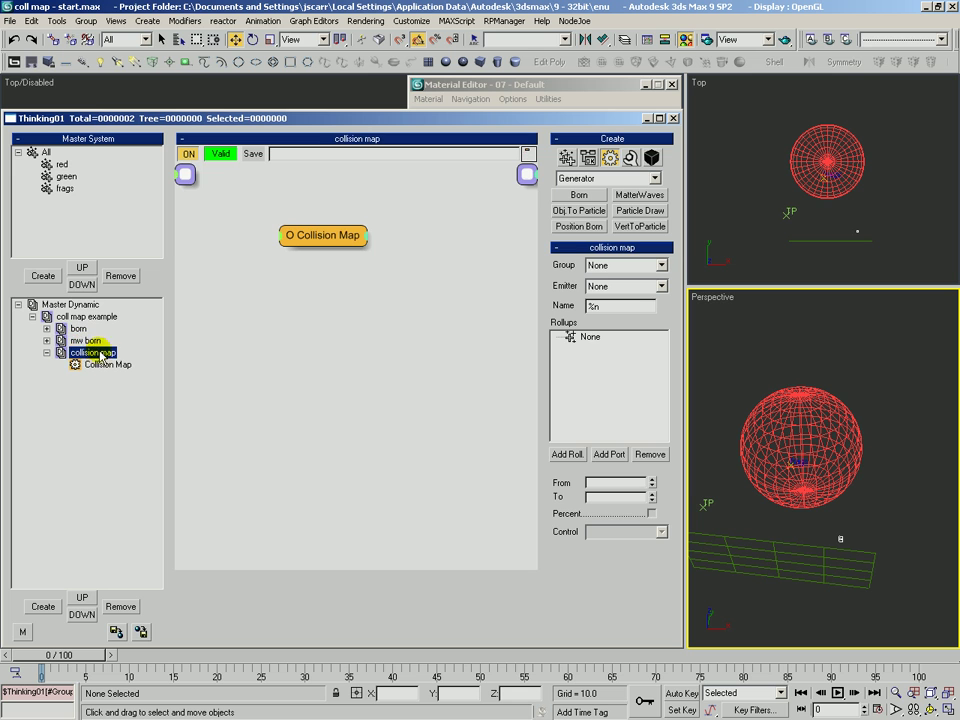
{"action": "left_click", "coordinate": [63, 354]}
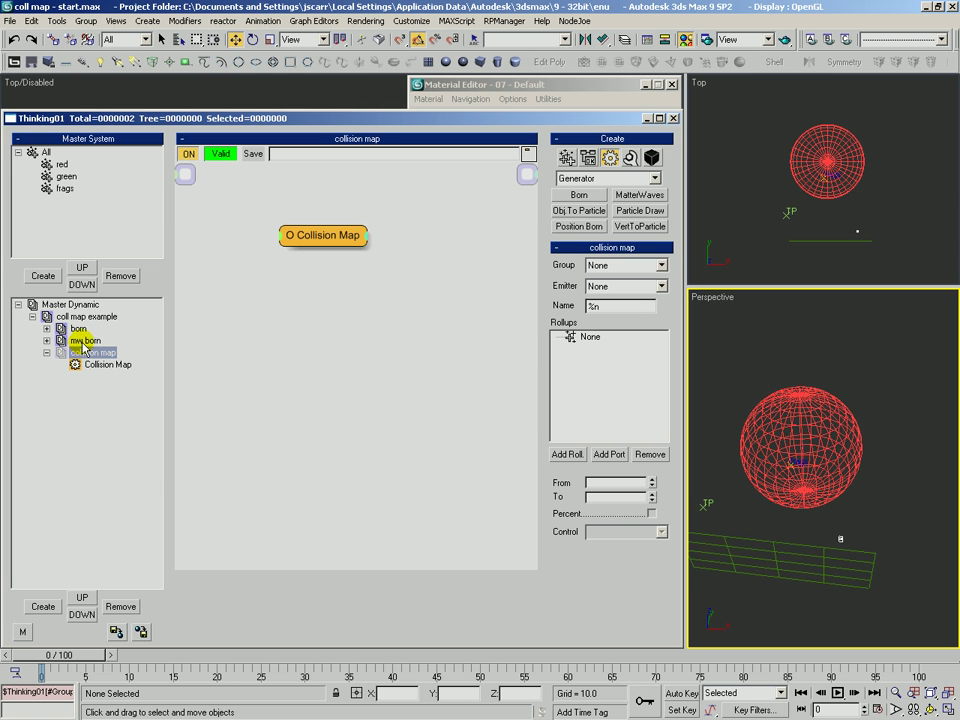
{"action": "left_click", "coordinate": [85, 341]}
Create a dynamic set named fragment under coll map example and enlarge its node area
{"action": "left_click", "coordinate": [75, 316]}
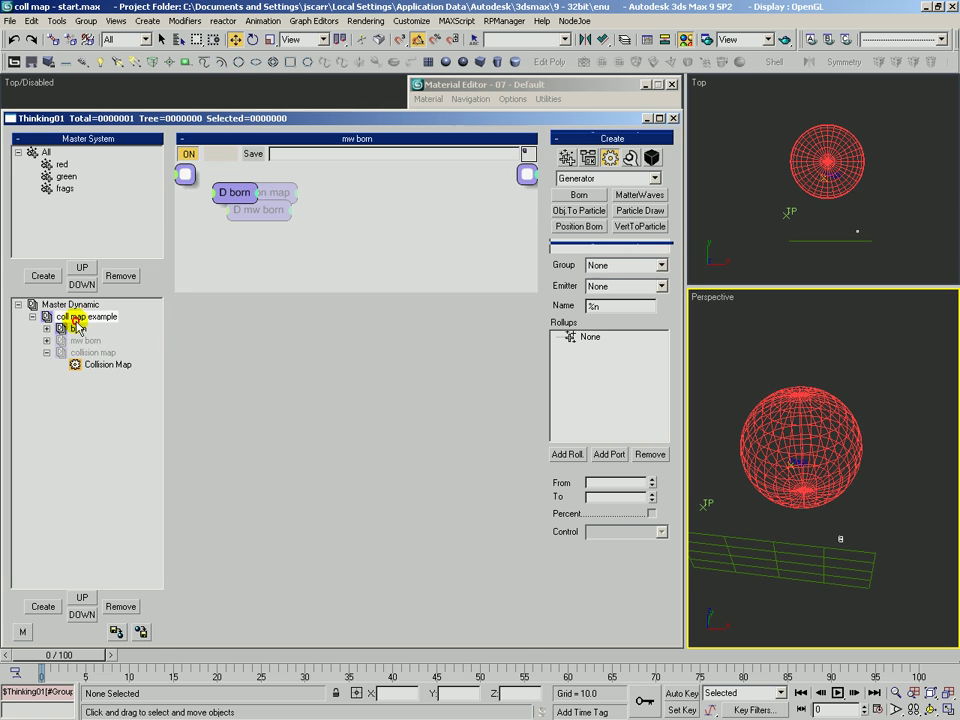
{"action": "left_click", "coordinate": [43, 606]}
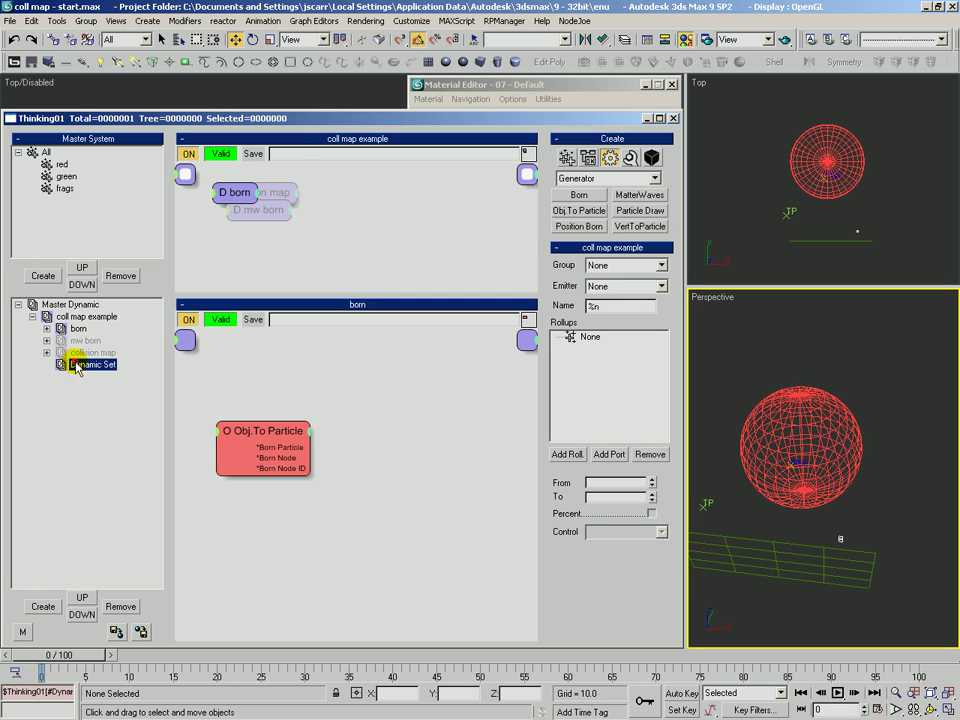
{"action": "left_click", "coordinate": [80, 365]}
{"action": "type", "text": "fragment"}
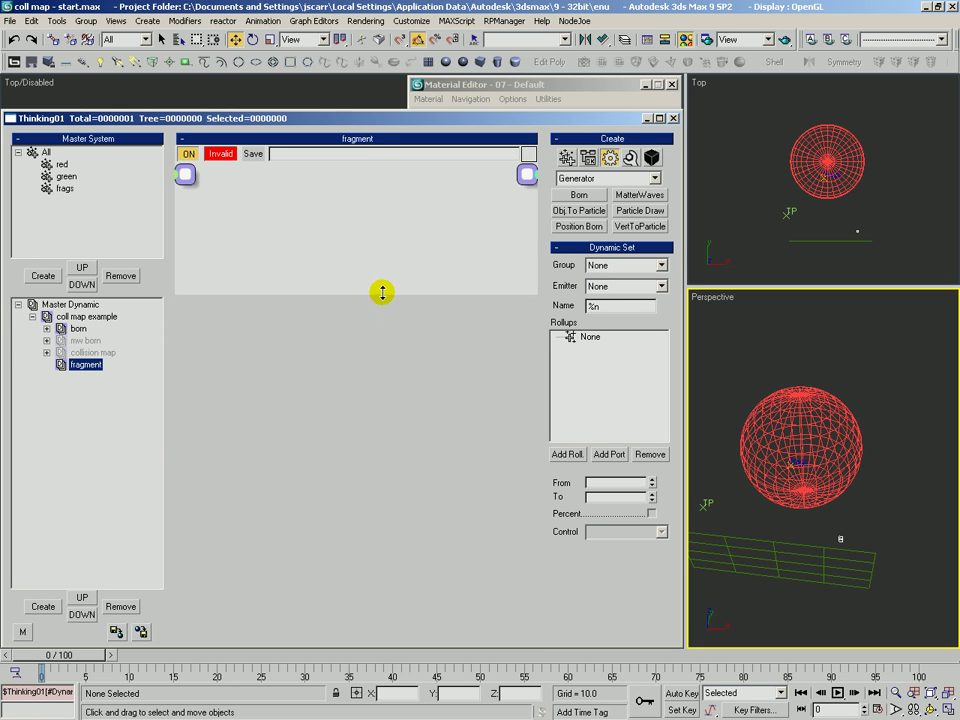
{"action": "left_click_drag", "start_coordinate": [382, 292], "coordinate": [398, 557]}
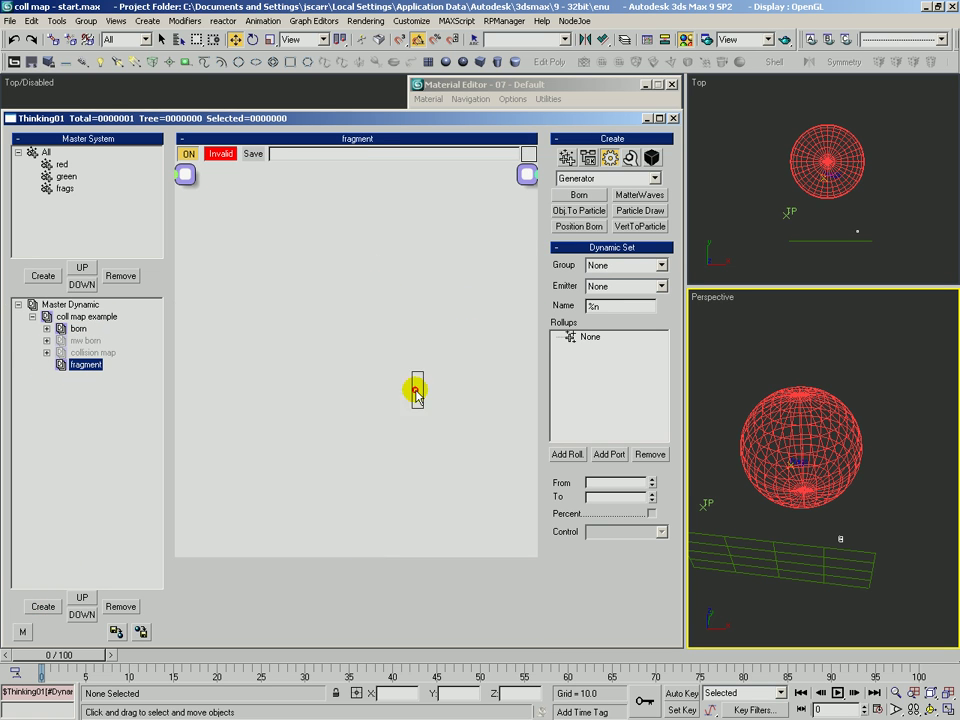
Add the red particle group as a node in the fragment set
{"action": "left_click", "coordinate": [588, 158]}
{"action": "left_click", "coordinate": [568, 158]}
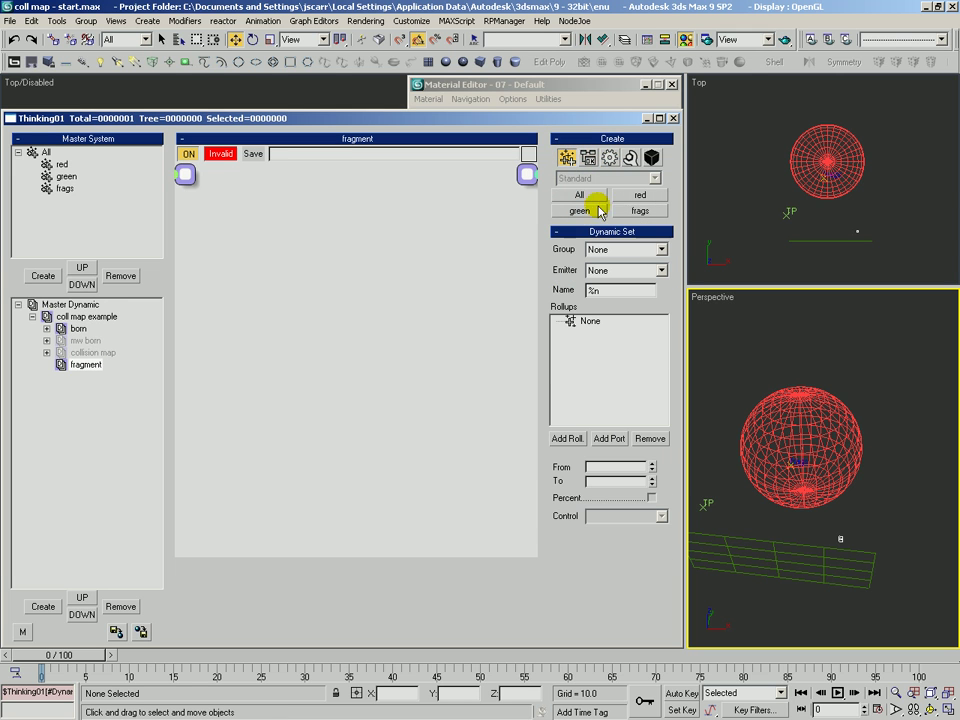
{"action": "left_click", "coordinate": [214, 264]}
{"action": "left_click_drag", "start_coordinate": [233, 275], "coordinate": [251, 243]}
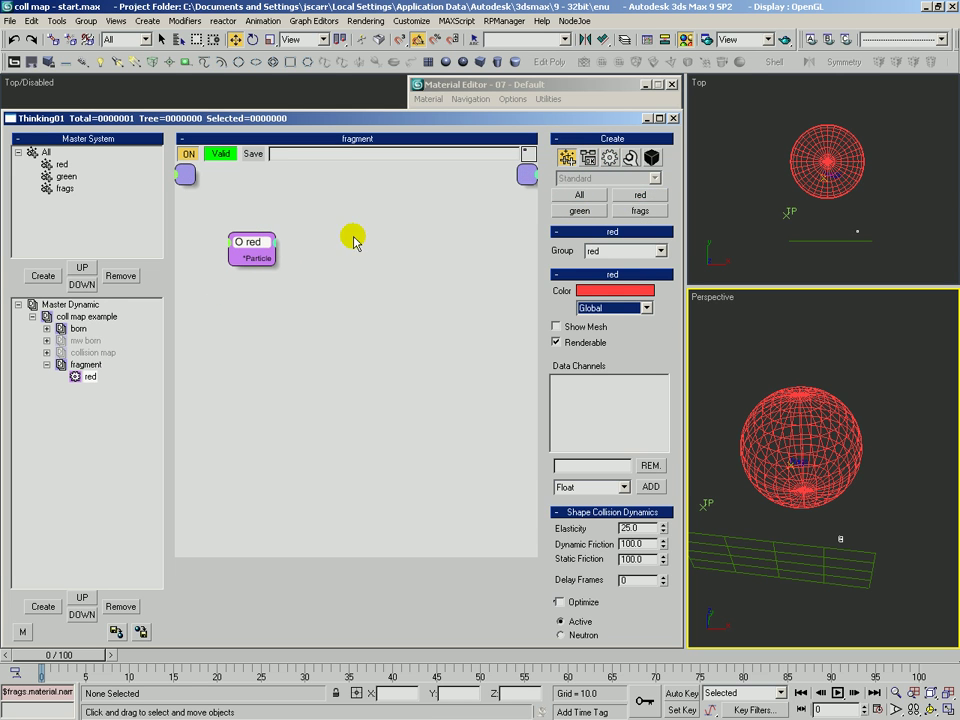
Add a Fragment shape operator beside the red node and wire red's Particle output into its Particle input
{"action": "left_click", "coordinate": [609, 158]}
{"action": "left_click", "coordinate": [605, 178]}
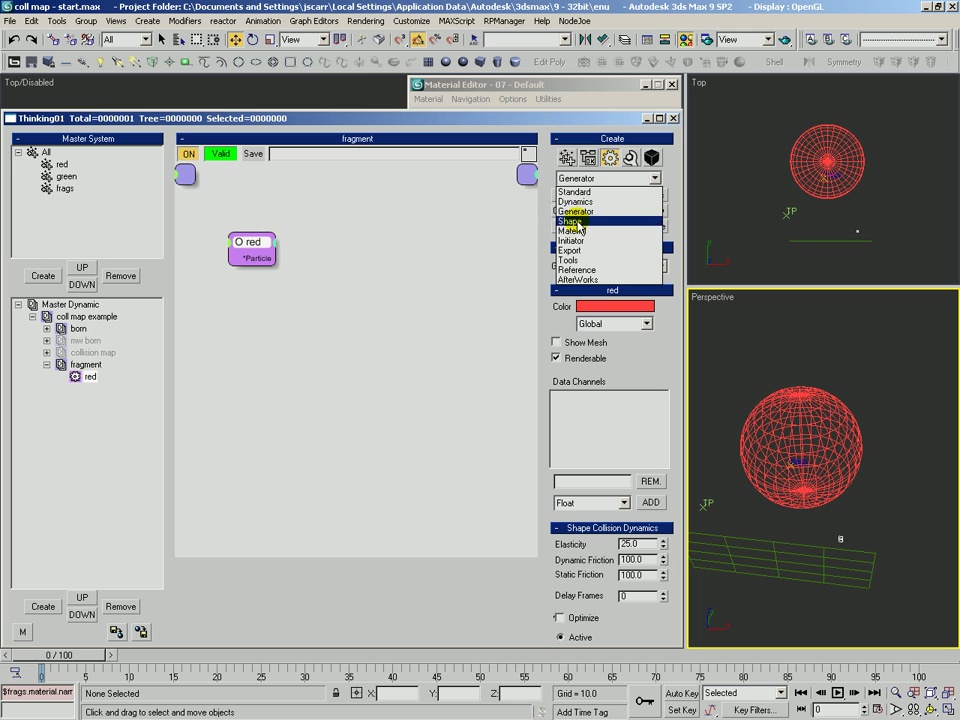
{"action": "left_click", "coordinate": [572, 218]}
{"action": "left_click", "coordinate": [361, 240]}
{"action": "left_click_drag", "start_coordinate": [398, 246], "coordinate": [280, 257]}
{"action": "left_click_drag", "start_coordinate": [377, 243], "coordinate": [370, 252]}
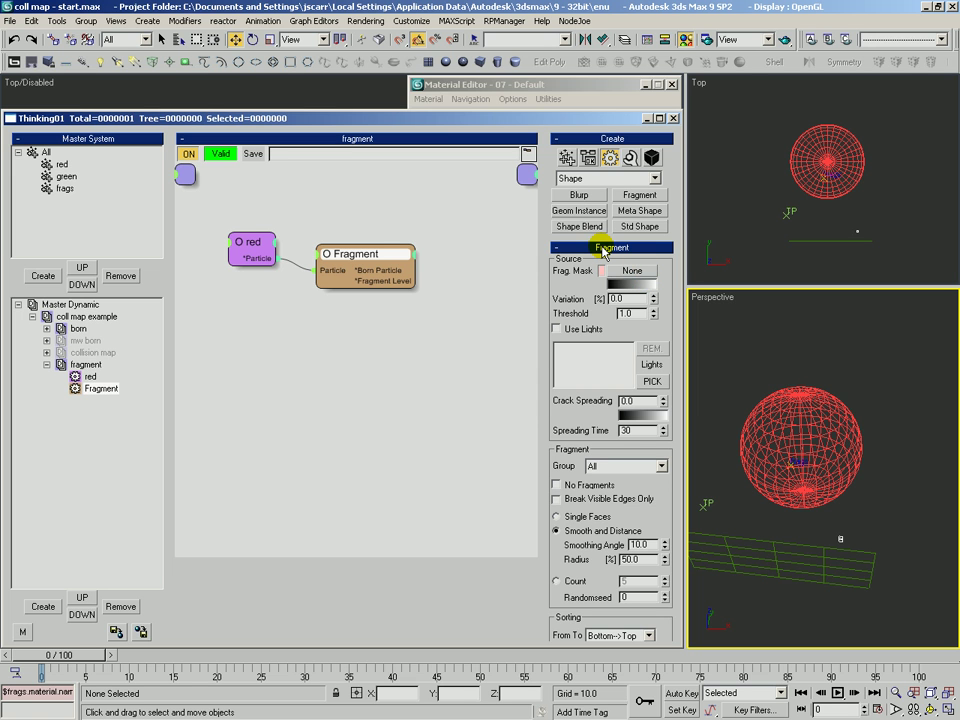
In the Material Editor, copy the 07 - Default material's diffuse bitmap into the unused sample slot directly below it
{"action": "key", "text": "m"}
{"action": "left_click_drag", "start_coordinate": [590, 84], "coordinate": [872, 84]}
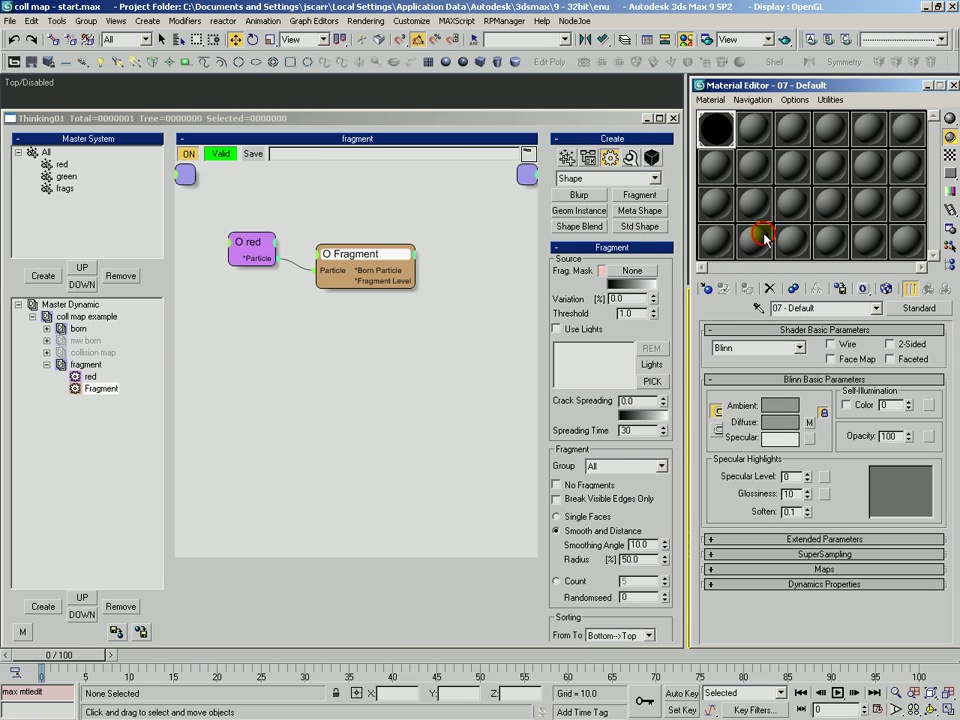
{"action": "left_click_drag", "start_coordinate": [812, 424], "coordinate": [718, 166]}
{"action": "left_click", "coordinate": [793, 407]}
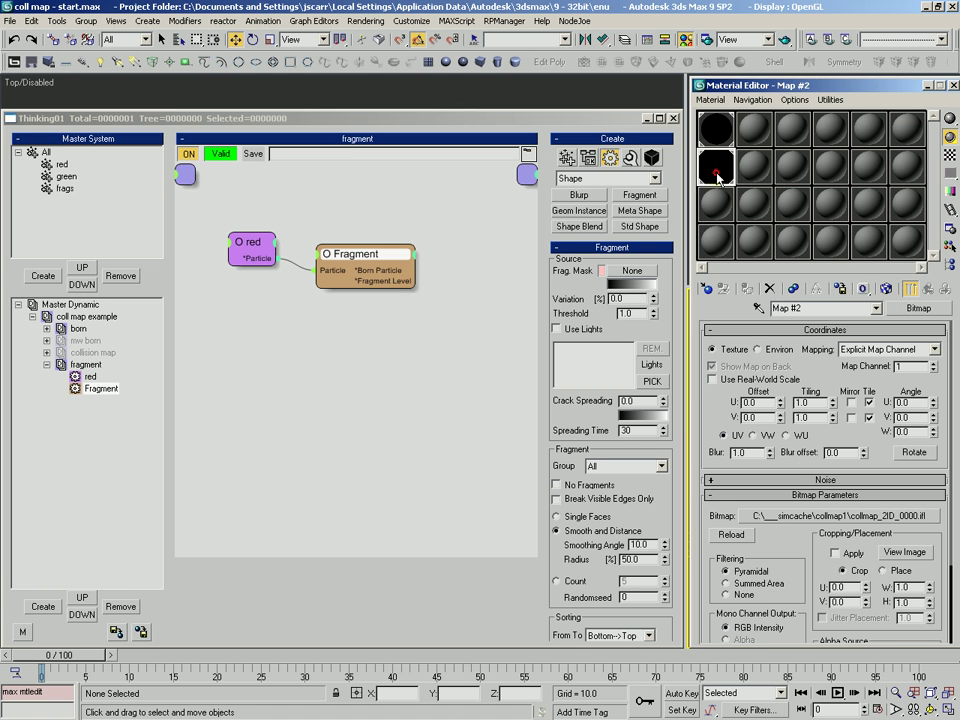
Move to frame 3, assign the collmap_2ID_0000.ifl bitmap as the Fragment operator's Frag. Mask and close the Material Editor
{"action": "mouse_move", "coordinate": [105, 660]}
{"action": "left_mouse_down"}
{"action": "mouse_move", "coordinate": [252, 680]}
{"action": "mouse_move", "coordinate": [697, 686]}
{"action": "mouse_move", "coordinate": [240, 673]}
{"action": "mouse_move", "coordinate": [131, 690]}
{"action": "mouse_move", "coordinate": [100, 680]}
{"action": "left_mouse_up"}
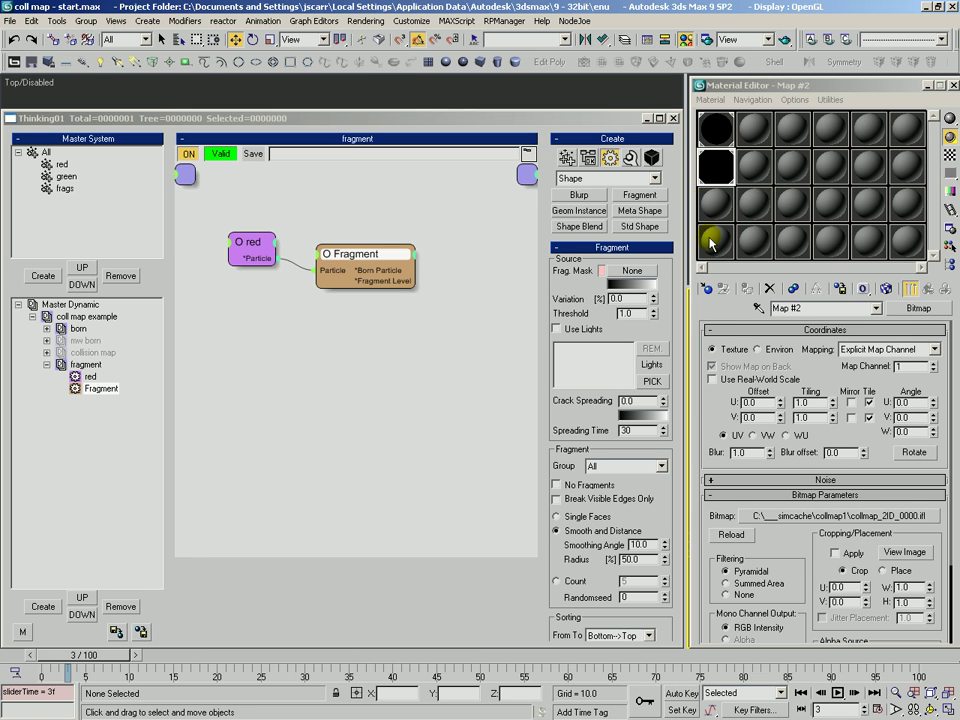
{"action": "left_click_drag", "start_coordinate": [709, 172], "coordinate": [628, 275]}
{"action": "left_click", "coordinate": [312, 423]}
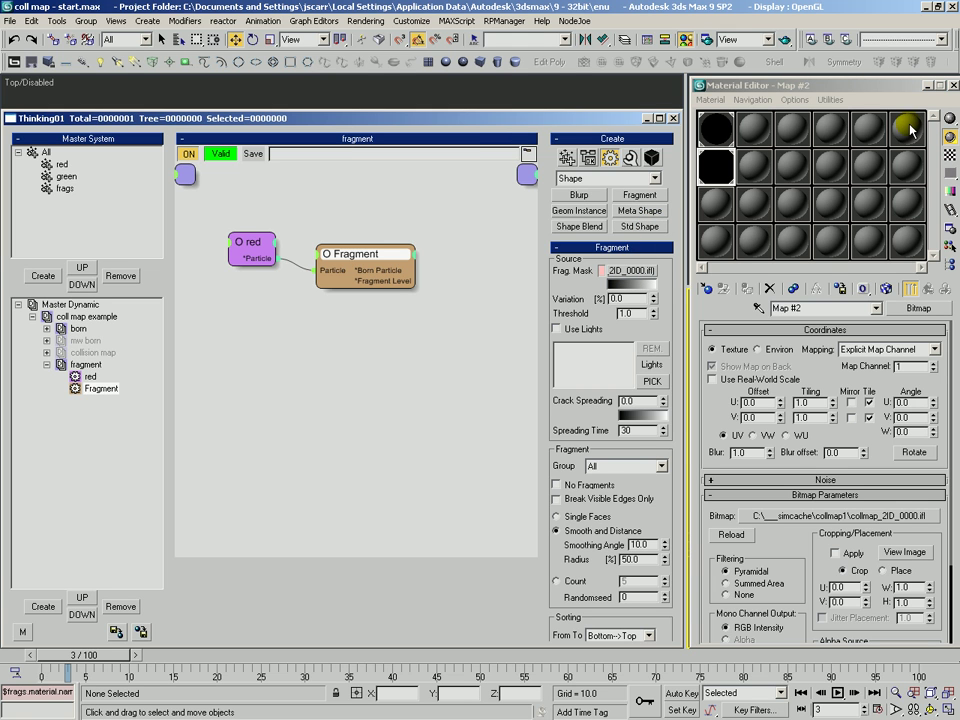
{"action": "left_click", "coordinate": [952, 86]}
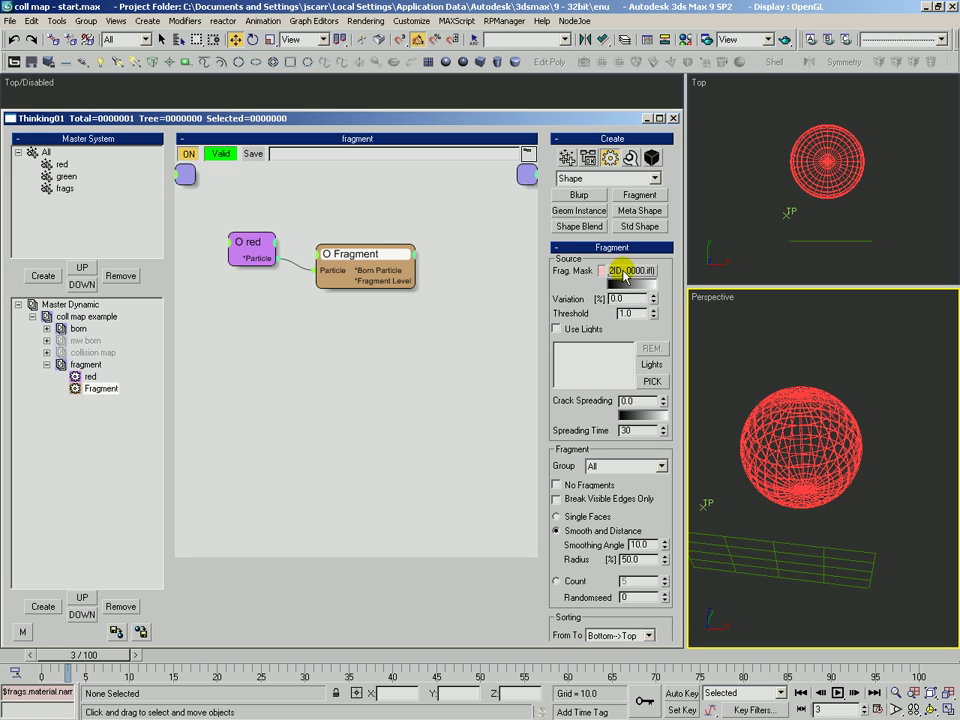
Set the Fragment operator's Threshold to 0.1 and assign its fragments to the frags group
{"action": "left_click_drag", "start_coordinate": [653, 317], "coordinate": [581, 308]}
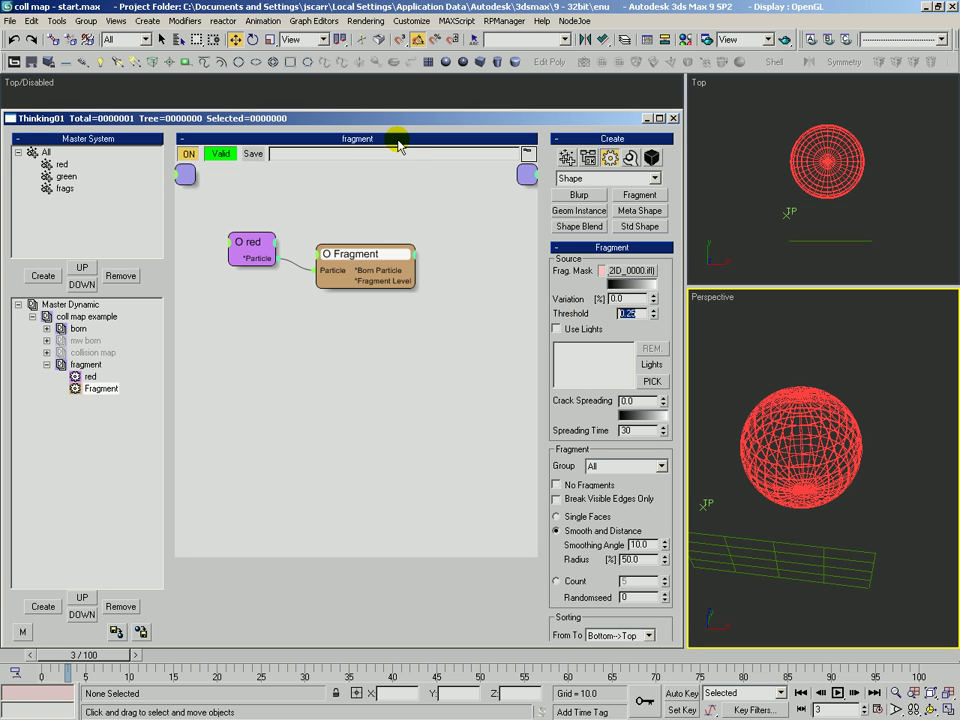
{"action": "left_click_drag", "start_coordinate": [670, 326], "coordinate": [669, 313]}
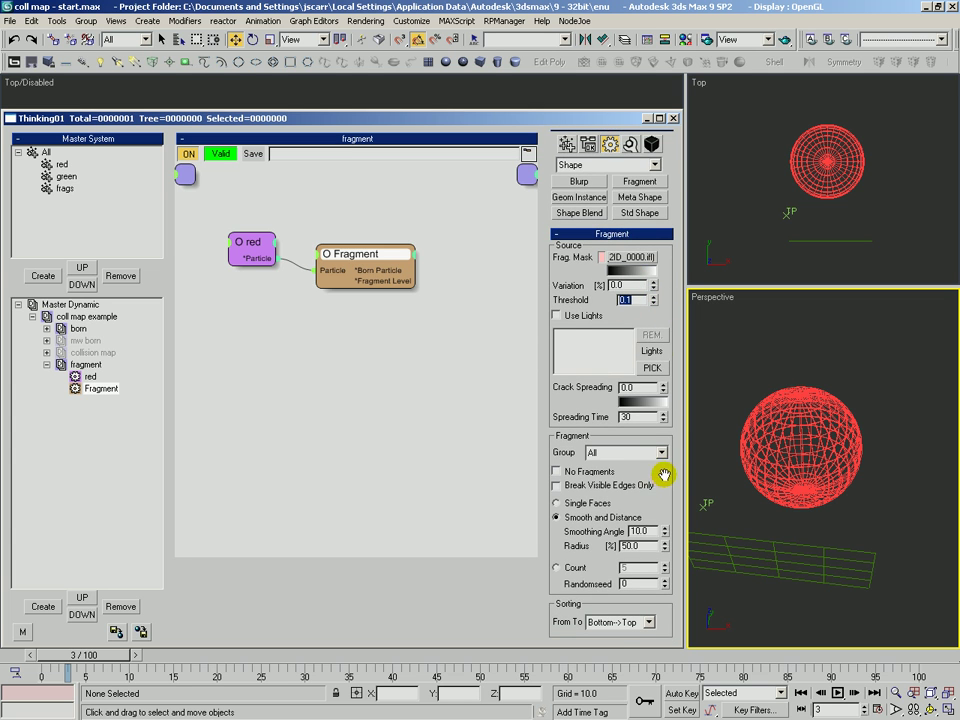
{"action": "left_click_drag", "start_coordinate": [663, 478], "coordinate": [597, 265]}
{"action": "left_click", "coordinate": [622, 265]}
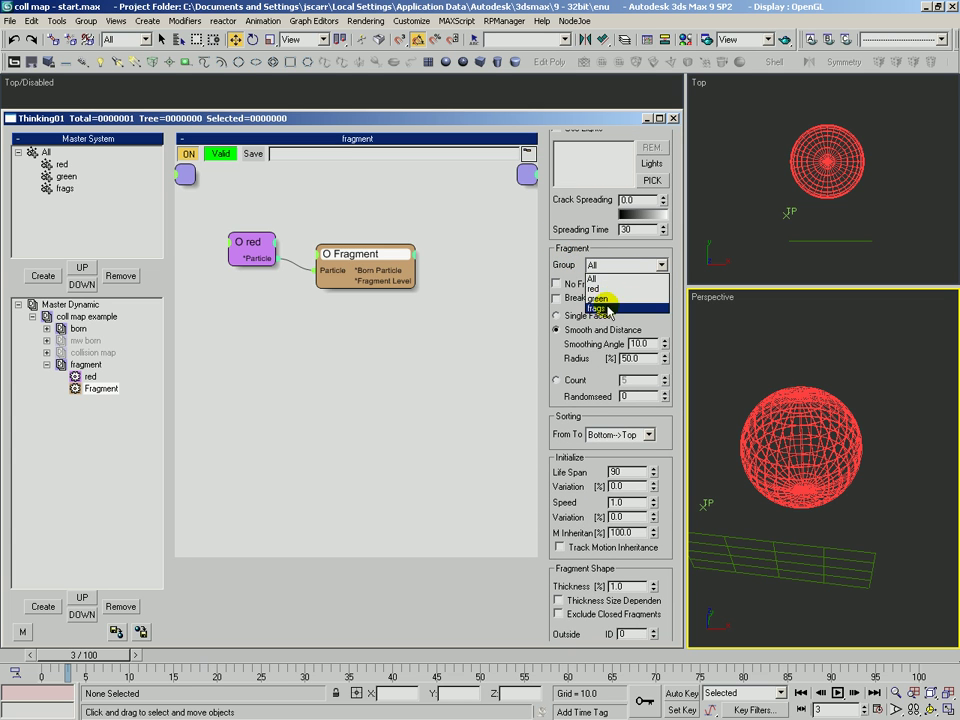
{"action": "left_click", "coordinate": [611, 304]}
Enable Break Visible Edges Only and fragment by Count with a value of 500
{"action": "left_click_drag", "start_coordinate": [644, 309], "coordinate": [660, 285]}
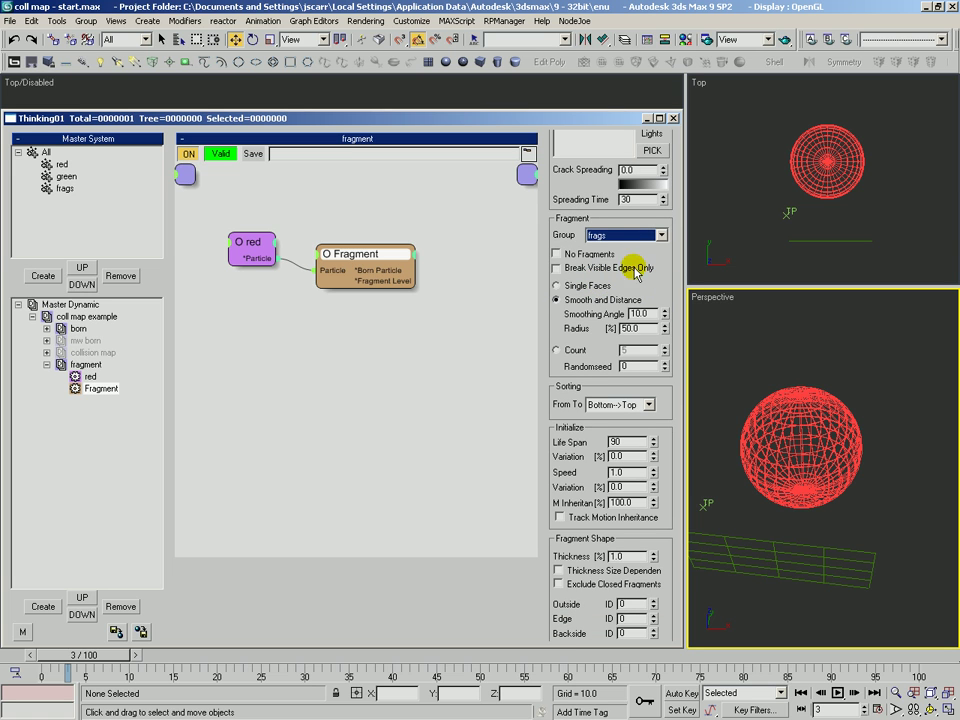
{"action": "left_click", "coordinate": [558, 268]}
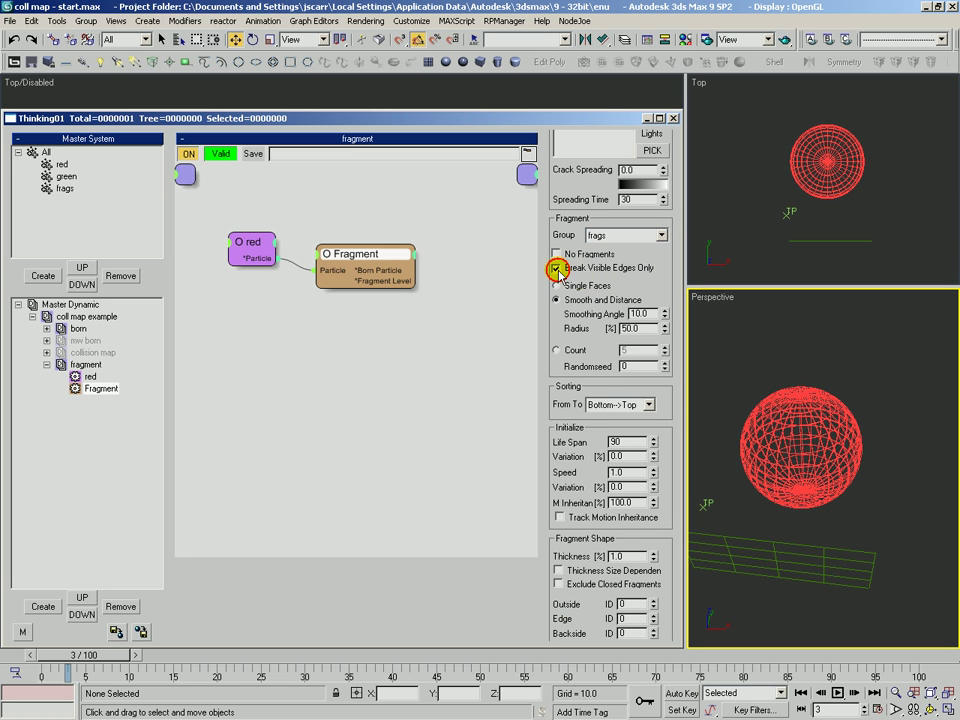
{"action": "left_click", "coordinate": [558, 352]}
{"action": "double_click", "coordinate": [638, 350]}
{"action": "type", "text": "2"}
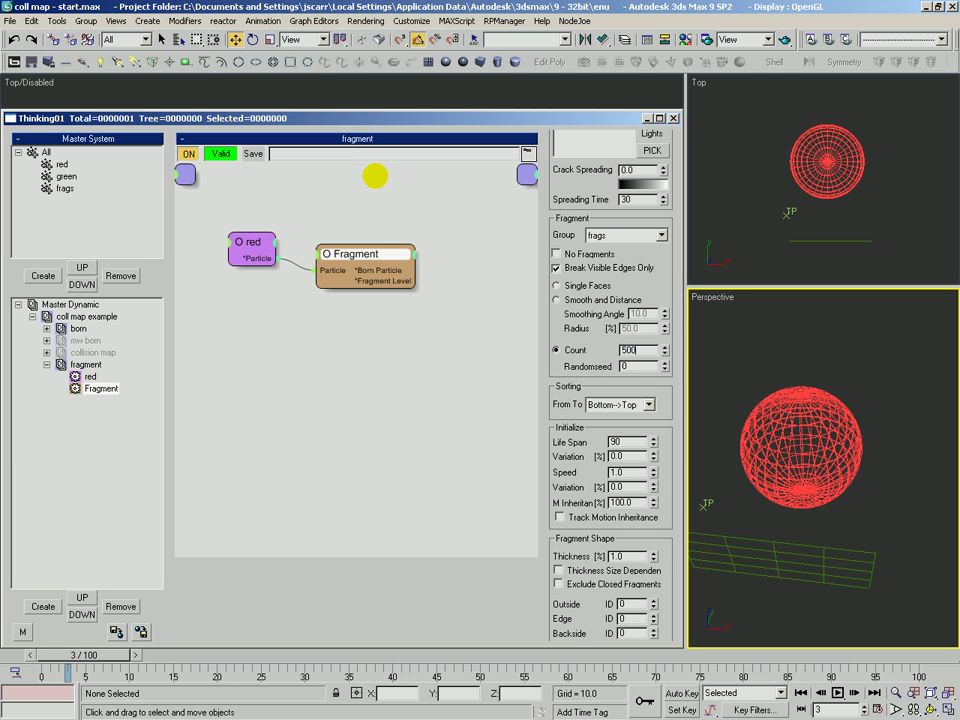
Set the fragments' initial Speed to 20 with a speed Variation of 50%
{"action": "left_click_drag", "start_coordinate": [668, 456], "coordinate": [668, 313]}
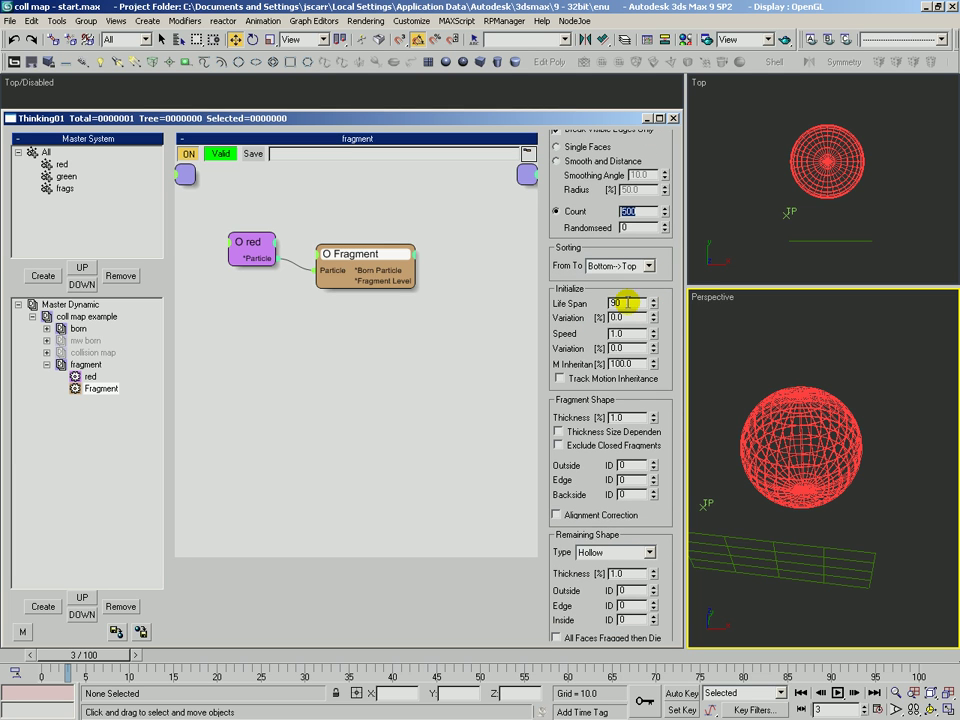
{"action": "double_click", "coordinate": [630, 333]}
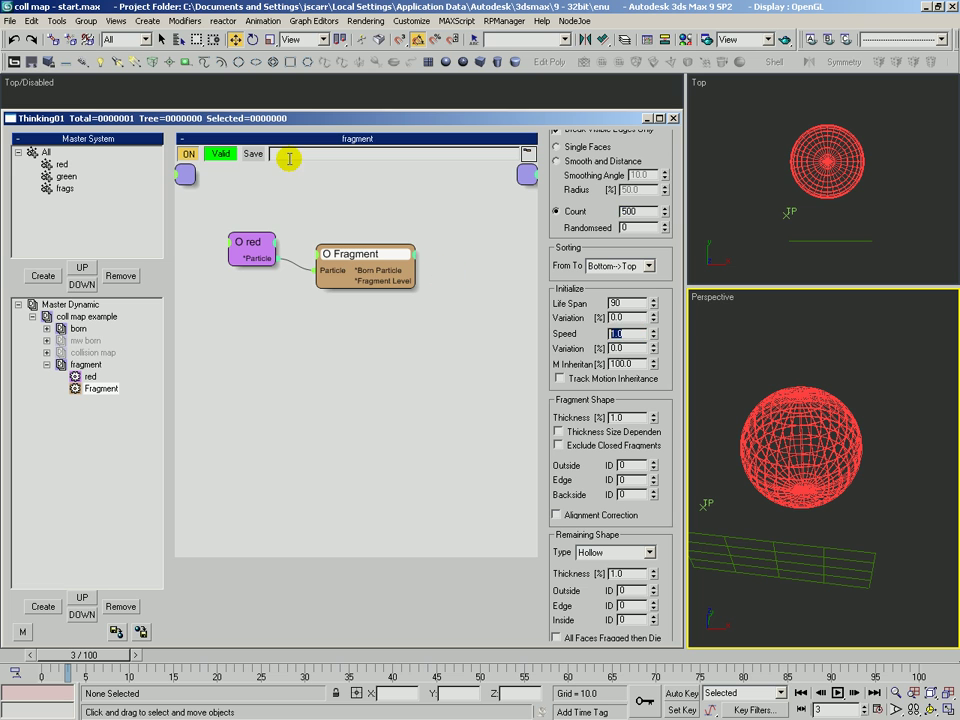
{"action": "key", "text": "Tab"}
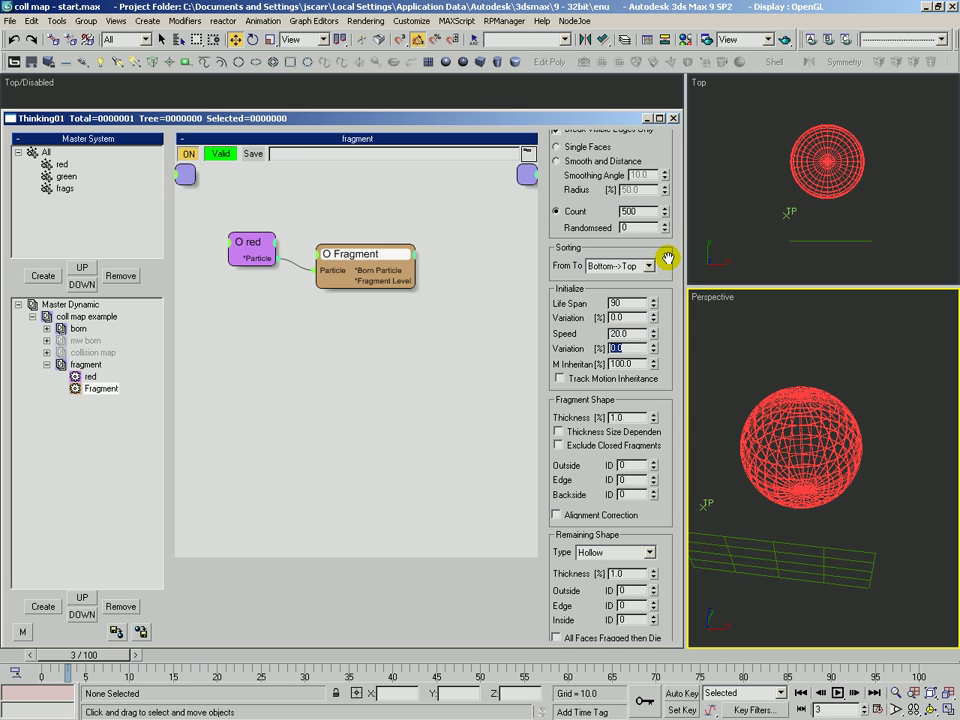
{"action": "left_click_drag", "start_coordinate": [670, 403], "coordinate": [674, 251]}
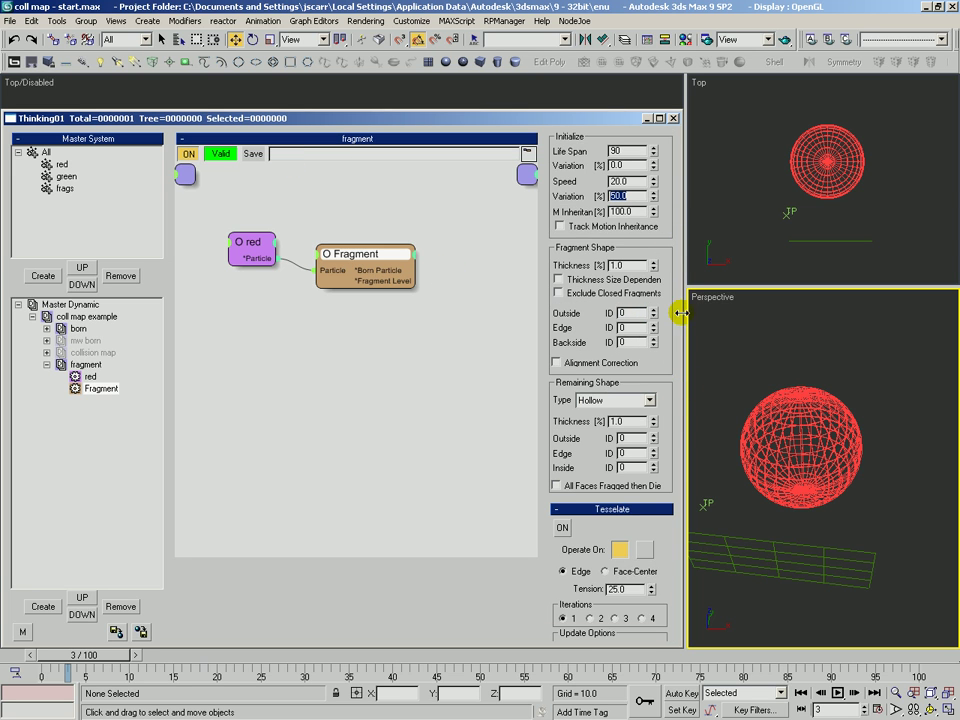
{"action": "left_click_drag", "start_coordinate": [668, 355], "coordinate": [645, 532]}
{"action": "left_click", "coordinate": [425, 400]}
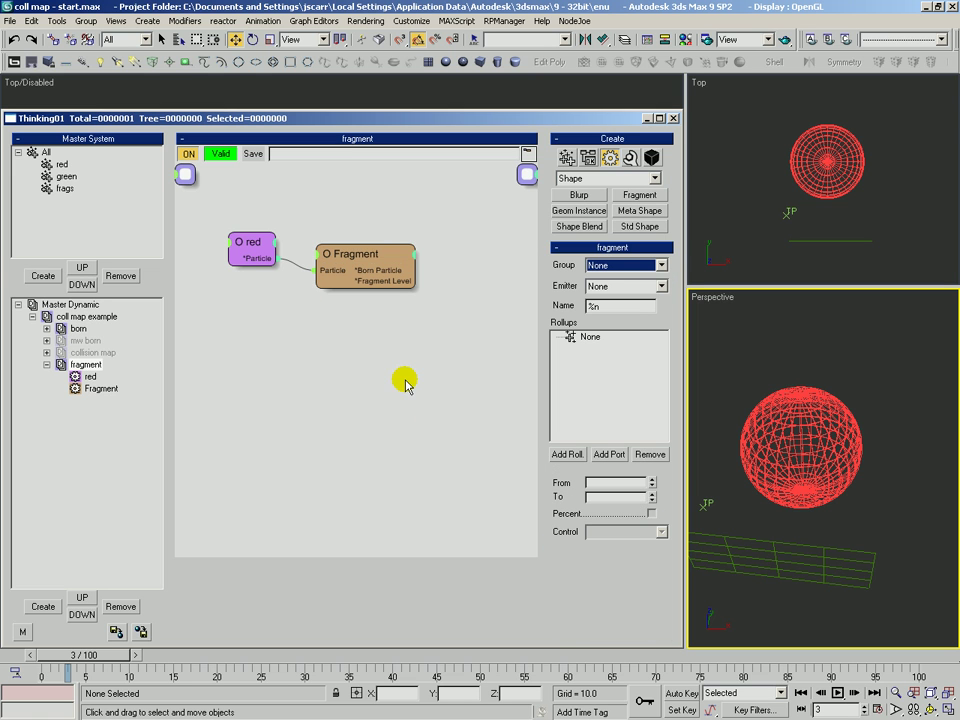
Open the born set and shift its Obj.To Particle node slightly to review its settings
{"action": "left_click", "coordinate": [79, 332]}
{"action": "left_click_drag", "start_coordinate": [364, 217], "coordinate": [284, 302]}
{"action": "left_click_drag", "start_coordinate": [244, 263], "coordinate": [266, 258]}
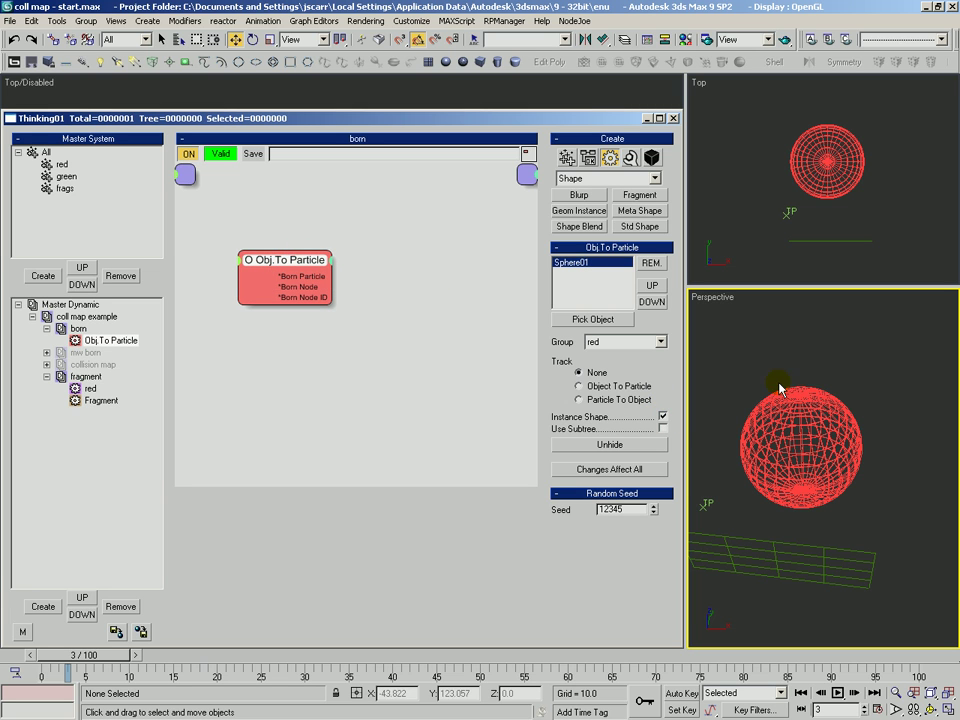
Show the Perspective view shaded with edges, orbit around the sphere and scrub to frame 25 to examine the fragmentation
{"action": "left_click", "coordinate": [806, 332]}
{"action": "key", "text": "F3"}
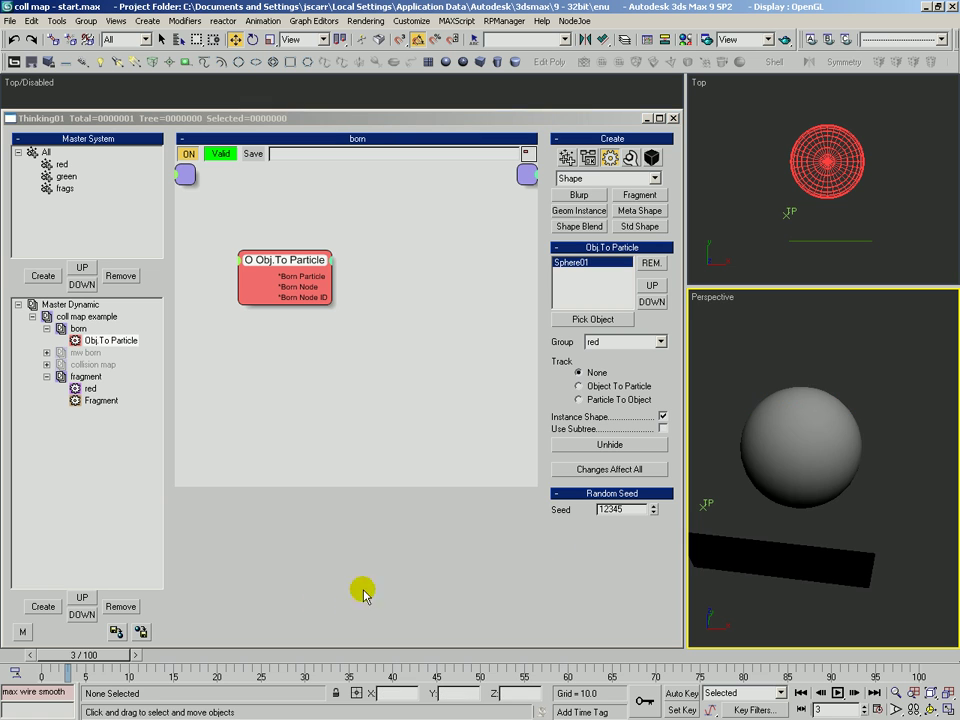
{"action": "mouse_move", "coordinate": [64, 660]}
{"action": "left_mouse_down"}
{"action": "mouse_move", "coordinate": [45, 660]}
{"action": "mouse_move", "coordinate": [261, 681]}
{"action": "mouse_move", "coordinate": [200, 680]}
{"action": "mouse_move", "coordinate": [182, 670]}
{"action": "mouse_move", "coordinate": [393, 660]}
{"action": "mouse_move", "coordinate": [598, 681]}
{"action": "mouse_move", "coordinate": [264, 673]}
{"action": "mouse_move", "coordinate": [171, 681]}
{"action": "mouse_move", "coordinate": [185, 670]}
{"action": "mouse_move", "coordinate": [301, 655]}
{"action": "left_mouse_up"}
{"action": "key", "text": "F3"}
{"action": "key", "text": "F3"}
{"action": "key", "text": "F3"}
{"action": "key", "text": "ctrl+r"}
{"action": "key", "text": "F3"}
{"action": "key", "text": "F3"}
{"action": "key", "text": "F3"}
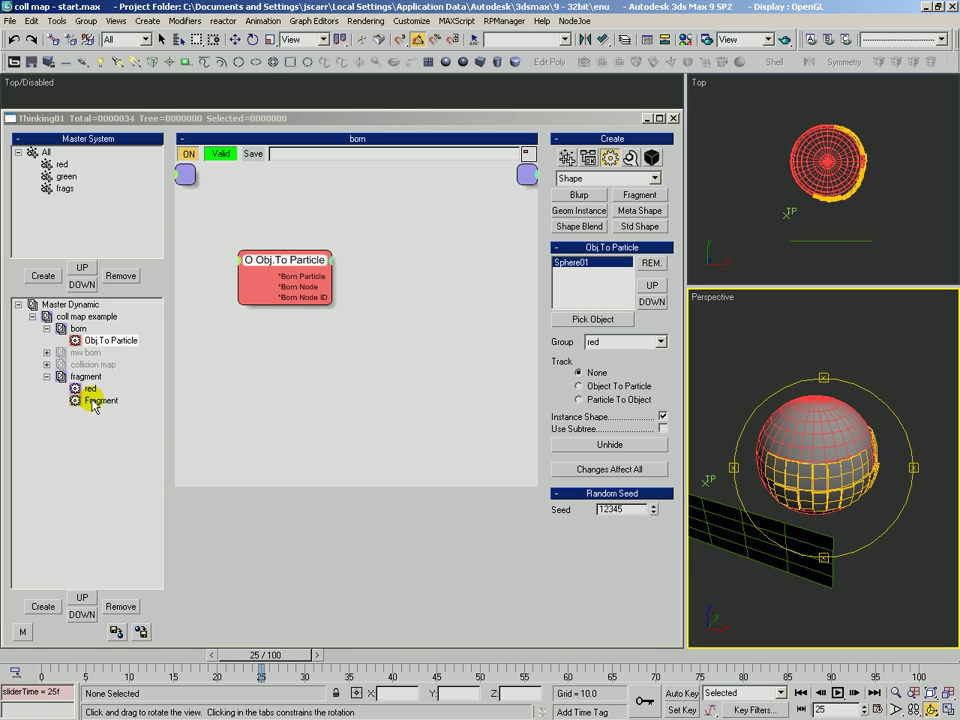
Switch the Fragment operator's fragmentation method to Single Faces
{"action": "left_click", "coordinate": [82, 401]}
{"action": "scroll", "coordinate": [544, 451], "scroll_direction": "down", "scroll_amount": 3}
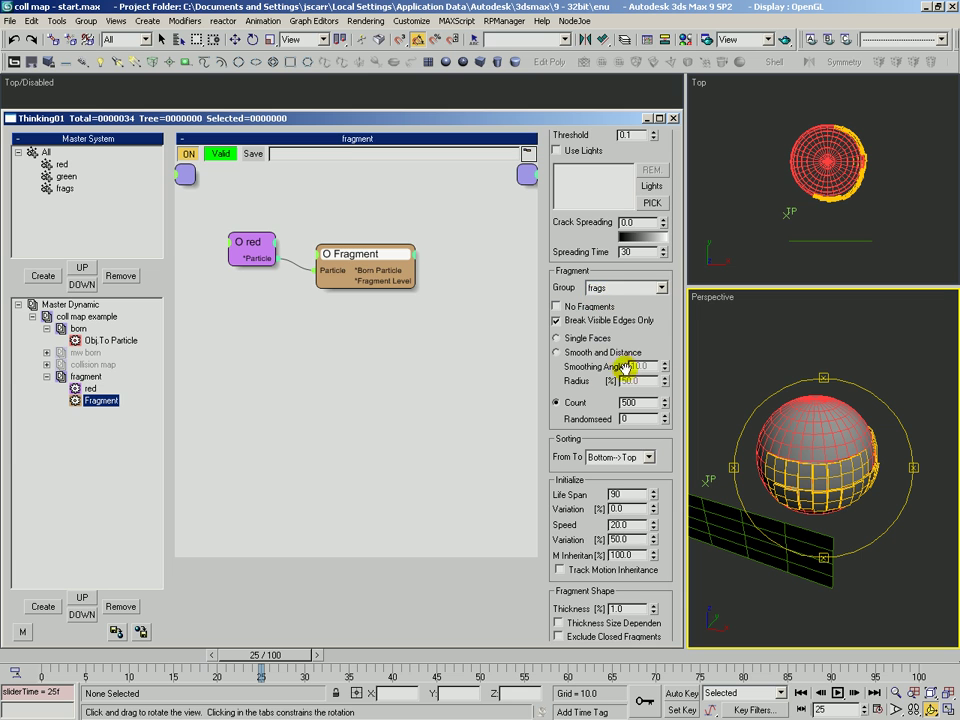
{"action": "scroll", "coordinate": [615, 365], "scroll_direction": "down", "scroll_amount": 2}
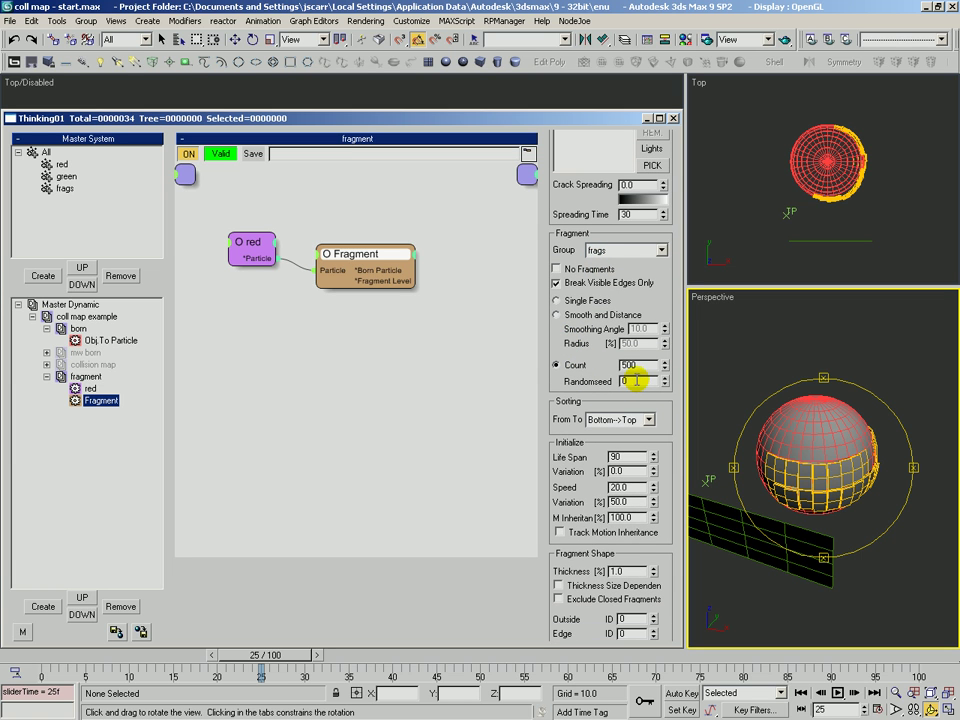
{"action": "left_click", "coordinate": [558, 301]}
Scrub to frame 52 and orbit around the sphere to examine the single-face fragments
{"action": "left_click_drag", "start_coordinate": [40, 656], "coordinate": [517, 663]}
{"action": "left_click_drag", "start_coordinate": [765, 442], "coordinate": [908, 417]}
{"action": "key", "text": "alt+z"}
{"action": "mouse_move", "coordinate": [800, 407]}
{"action": "left_mouse_down"}
{"action": "mouse_move", "coordinate": [799, 434]}
{"action": "mouse_move", "coordinate": [801, 400]}
{"action": "left_mouse_up"}
{"action": "key", "text": "ctrl+r"}
{"action": "left_click_drag", "start_coordinate": [793, 501], "coordinate": [815, 485]}
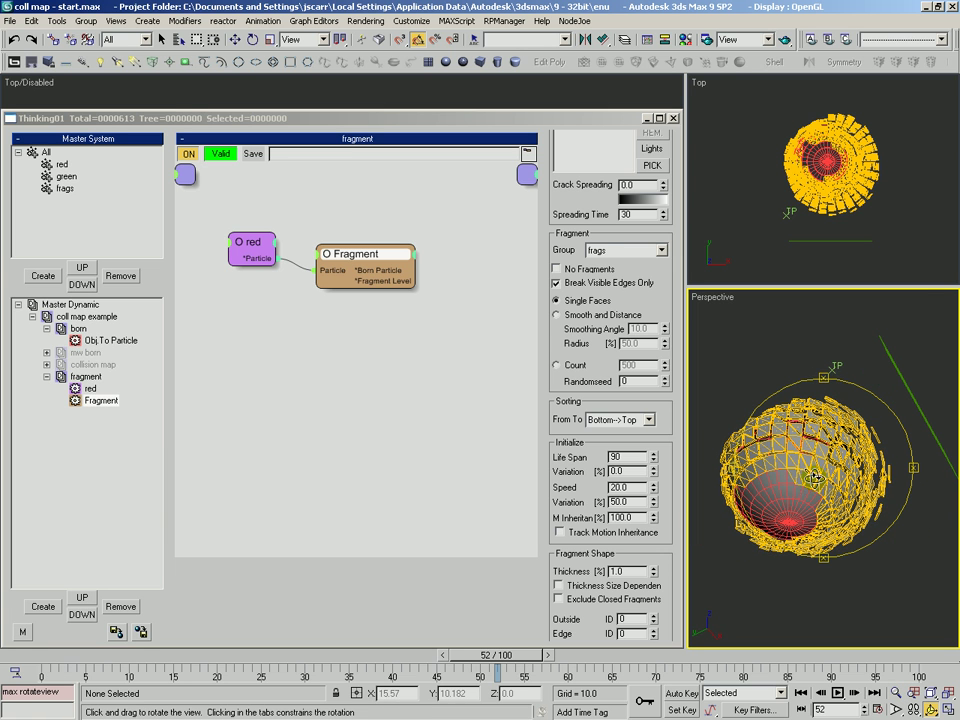
{"action": "right_click", "coordinate": [801, 491]}
Scrub back to frame 15 and orbit the Perspective view to examine where the sphere first breaks
{"action": "left_click_drag", "start_coordinate": [508, 655], "coordinate": [173, 677]}
{"action": "key", "text": "ctrl+r"}
{"action": "left_click_drag", "start_coordinate": [757, 468], "coordinate": [675, 532]}
{"action": "key", "text": "q"}
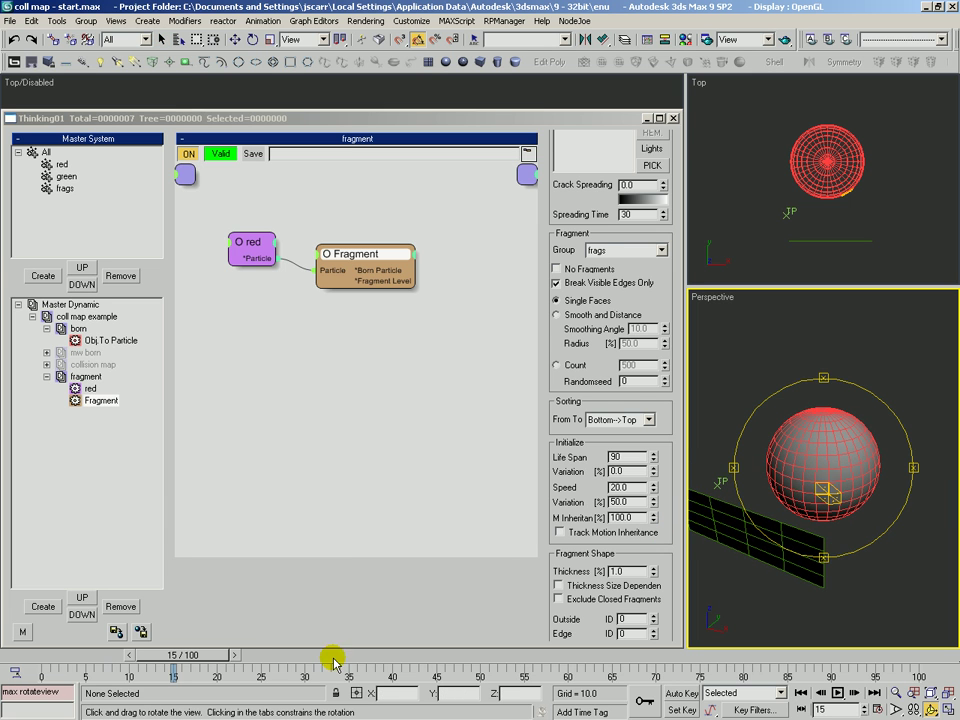
Scrub through frame 24 to frame 45, orbiting the Perspective view to examine how the fragmentation spreads over the sphere
{"action": "left_click_drag", "start_coordinate": [208, 656], "coordinate": [252, 668]}
{"action": "key", "text": "ctrl+r"}
{"action": "left_click_drag", "start_coordinate": [790, 480], "coordinate": [750, 467]}
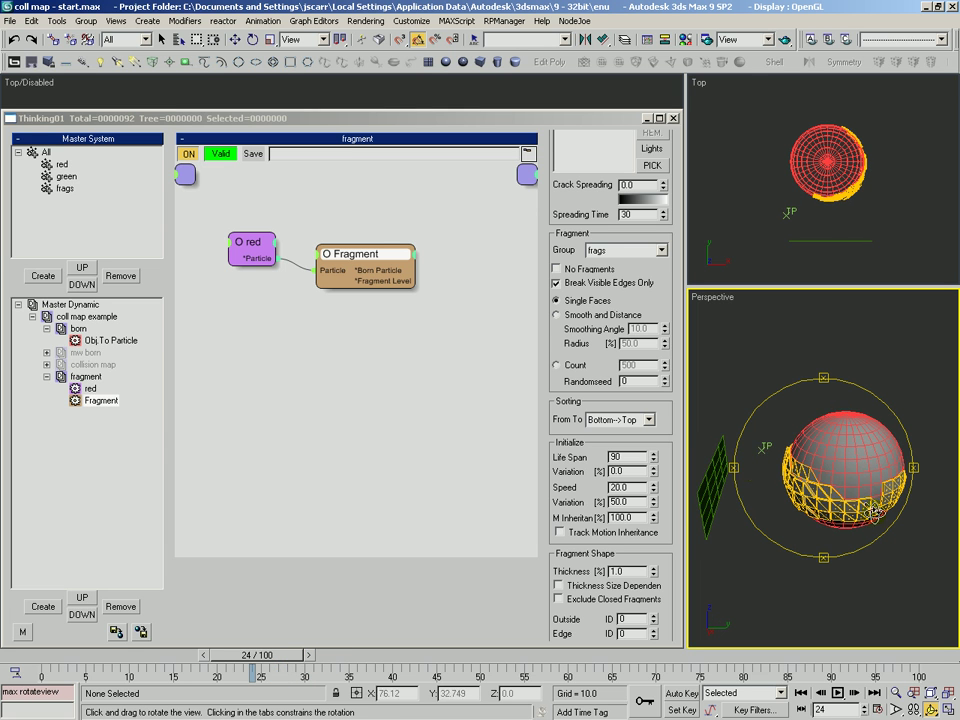
{"action": "left_click_drag", "start_coordinate": [908, 489], "coordinate": [804, 457]}
{"action": "left_click_drag", "start_coordinate": [295, 657], "coordinate": [476, 671]}
{"action": "key", "text": "ctrl+r"}
{"action": "left_click_drag", "start_coordinate": [776, 452], "coordinate": [713, 317]}
Expand the collision map dynamic set and show the settings of its Collision Map operator
{"action": "left_click_drag", "start_coordinate": [556, 217], "coordinate": [516, 591]}
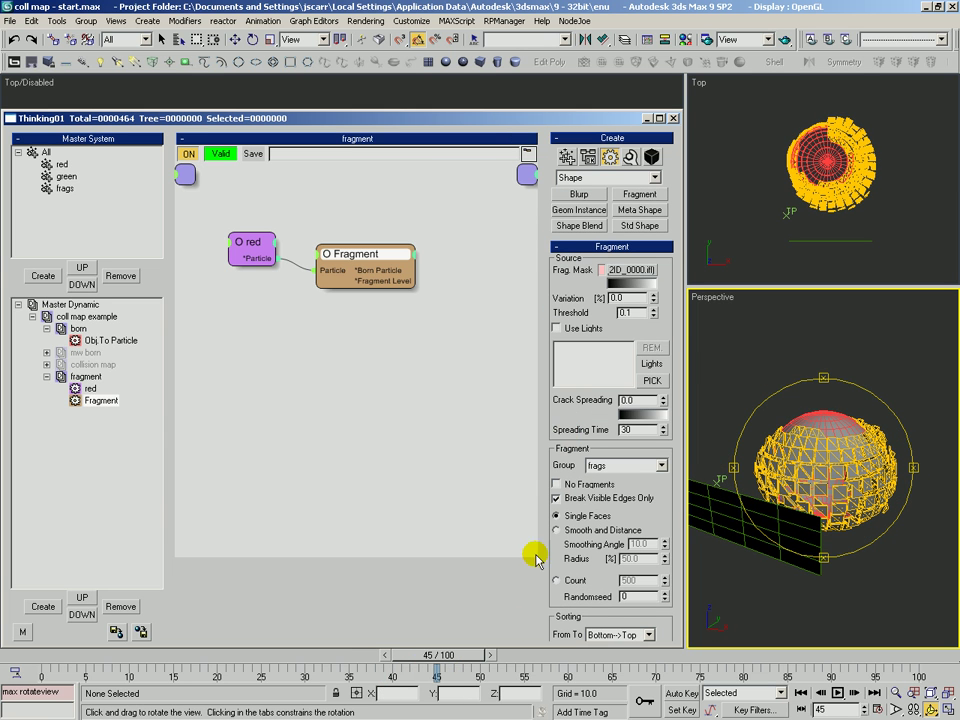
{"action": "left_click", "coordinate": [125, 365]}
{"action": "left_click", "coordinate": [323, 240]}
{"action": "left_click_drag", "start_coordinate": [323, 247], "coordinate": [317, 256]}
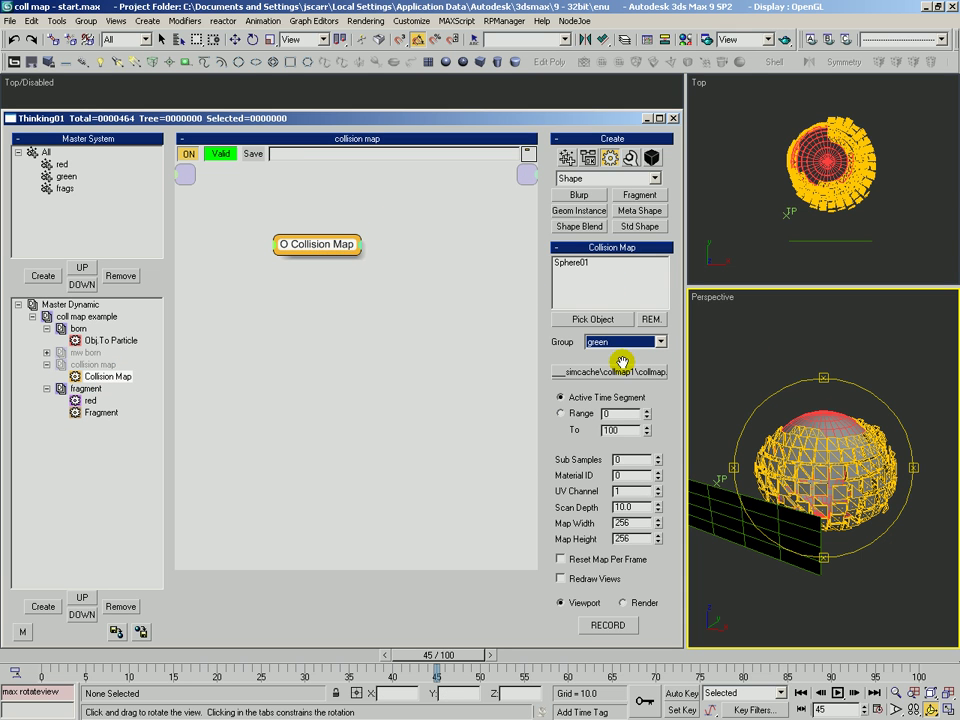
Return to the Fragment operator in the fragment set and shift its node slightly away from the red group node
{"action": "left_click", "coordinate": [100, 412]}
{"action": "left_click", "coordinate": [356, 256]}
{"action": "left_click_drag", "start_coordinate": [358, 260], "coordinate": [366, 260]}
Orbit, pan and zoom the Perspective view to examine the fragmented sphere together with the plane beside it
{"action": "left_click_drag", "start_coordinate": [832, 424], "coordinate": [876, 440]}
{"action": "key", "text": "alt+z"}
{"action": "left_click_drag", "start_coordinate": [799, 482], "coordinate": [795, 449]}
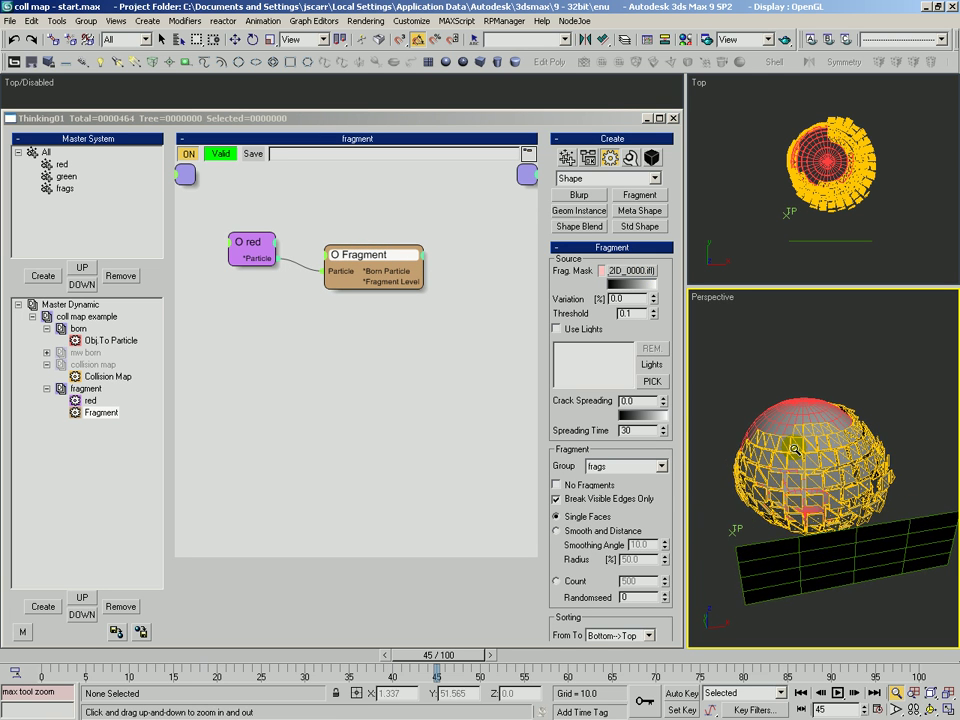
{"action": "key", "text": "q"}
{"action": "middle_click_drag", "start_coordinate": [795, 449], "coordinate": [803, 416], "text": "alt"}
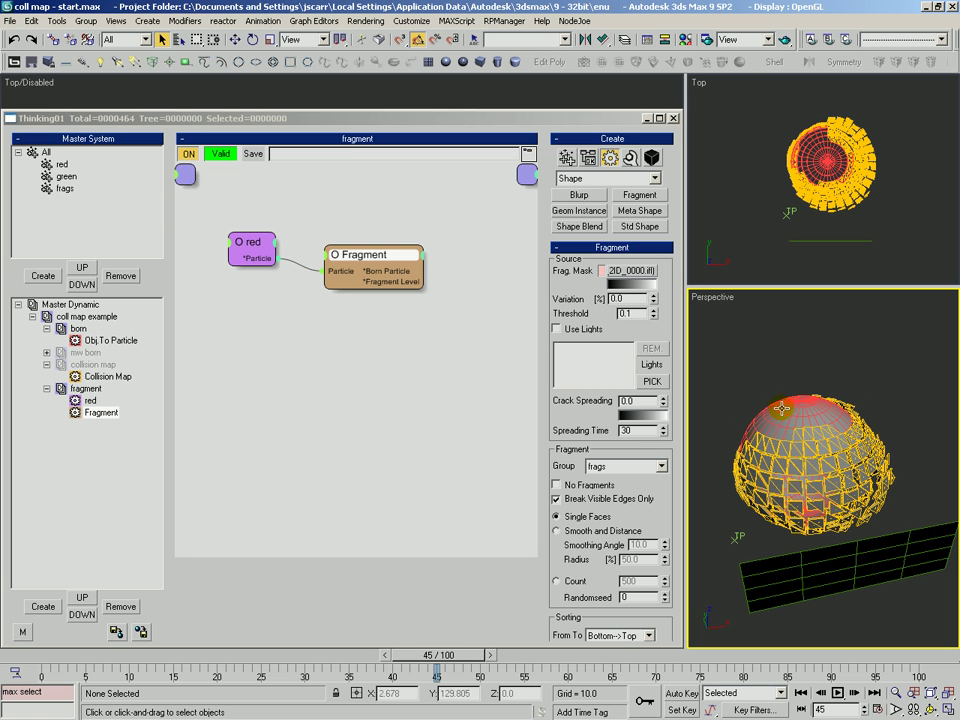
{"action": "key", "text": "ctrl+p"}
{"action": "key", "text": "alt+z"}
{"action": "left_click_drag", "start_coordinate": [774, 469], "coordinate": [772, 434]}
{"action": "key", "text": "ctrl+r"}
{"action": "key", "text": "ctrl+p"}
{"action": "key", "text": "ctrl+r"}
{"action": "key", "text": "q"}
Reopen the Collision Map operator's settings and show them down to the Blow Up options
{"action": "left_click", "coordinate": [60, 389]}
{"action": "left_click", "coordinate": [92, 376]}
{"action": "left_click_drag", "start_coordinate": [397, 296], "coordinate": [424, 280]}
{"action": "left_click", "coordinate": [317, 247]}
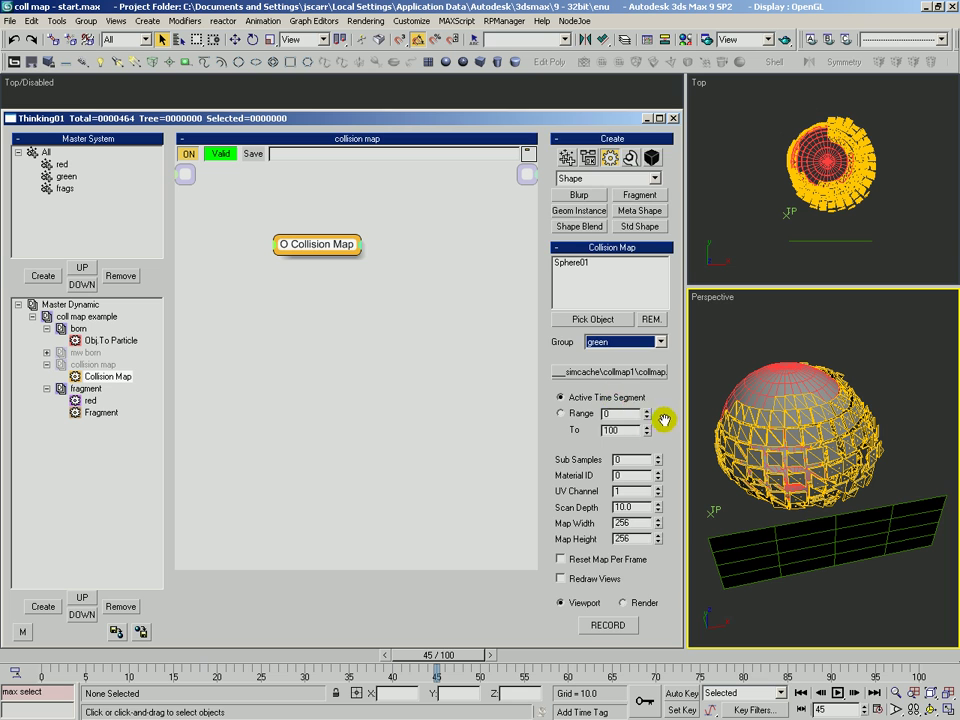
{"action": "left_click_drag", "start_coordinate": [665, 417], "coordinate": [628, 263]}
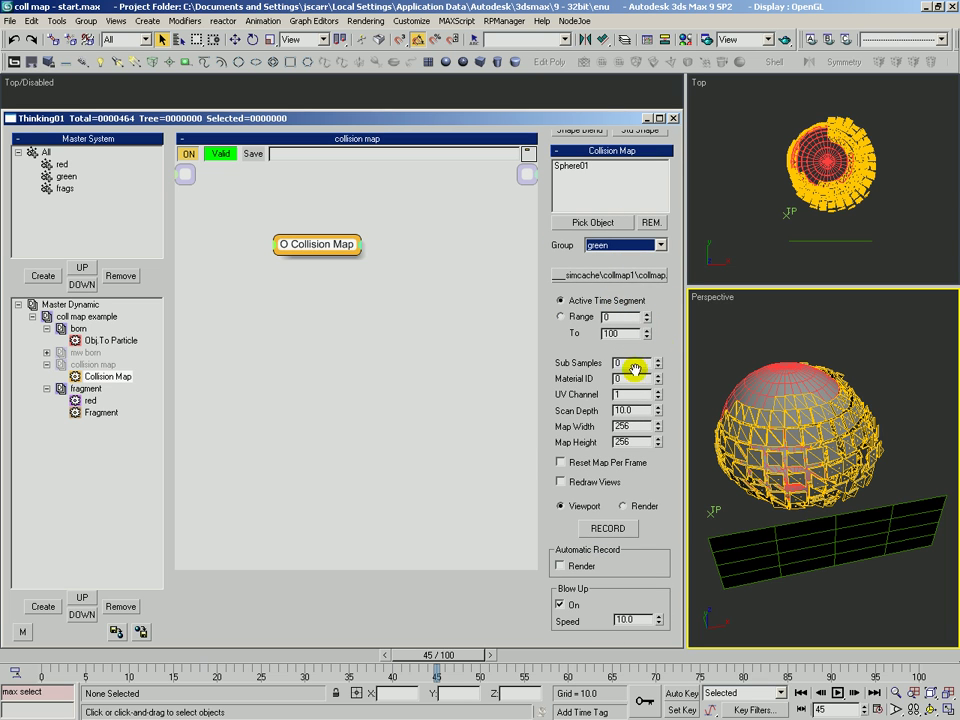
Review the sphere picked in the Collision Map operator and its available particle groups, keeping green as the group
{"action": "scroll", "coordinate": [610, 200], "scroll_direction": "up", "scroll_amount": 1}
{"action": "left_click", "coordinate": [587, 175]}
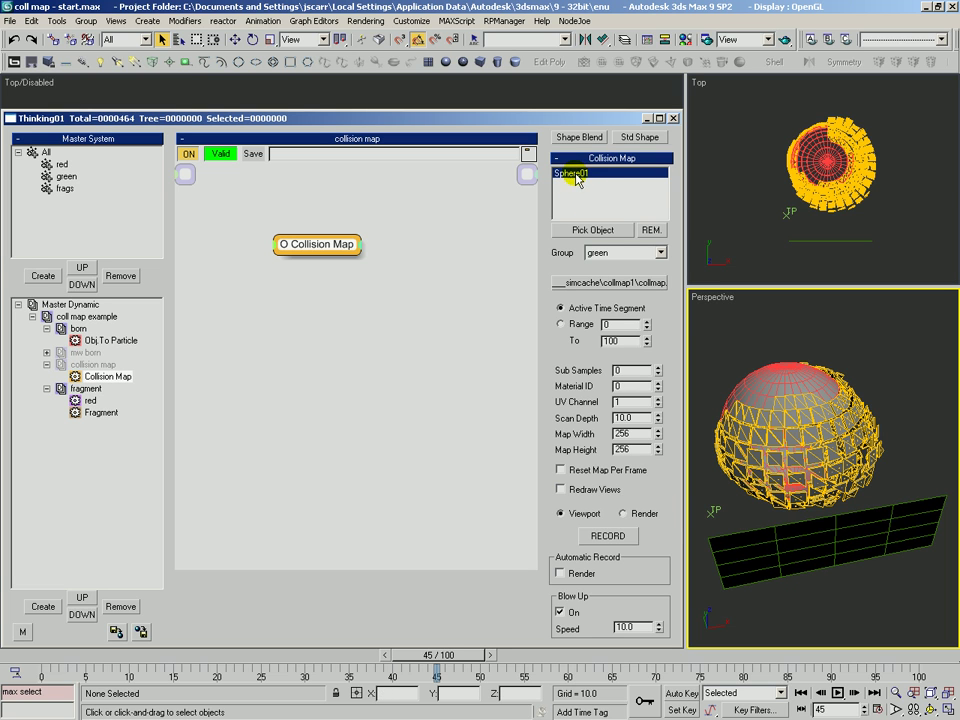
{"action": "left_click", "coordinate": [605, 254]}
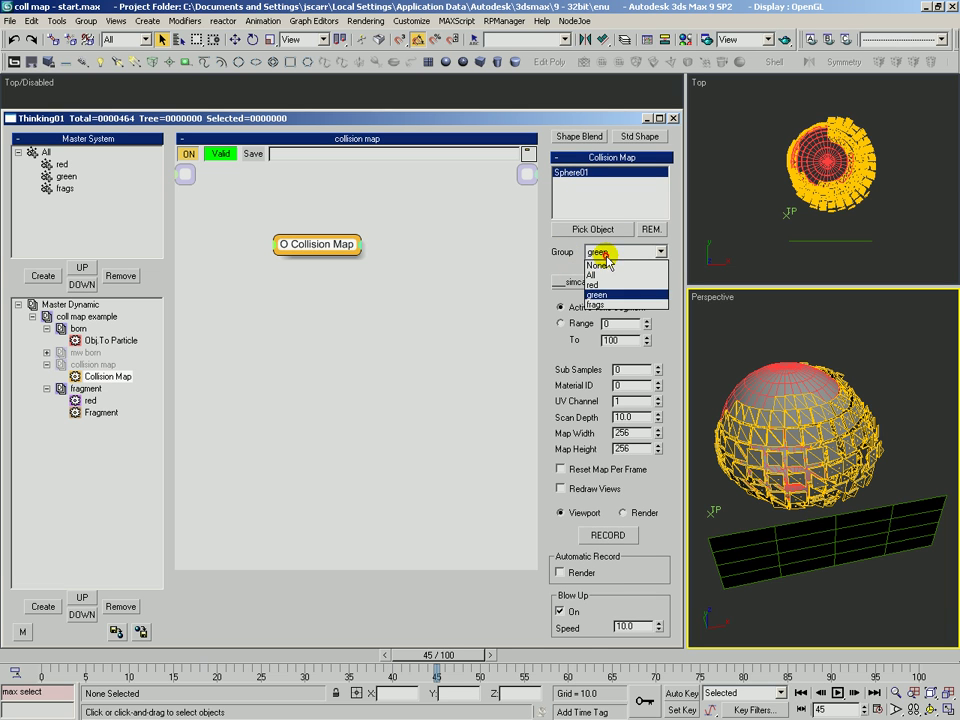
{"action": "left_click", "coordinate": [547, 252]}
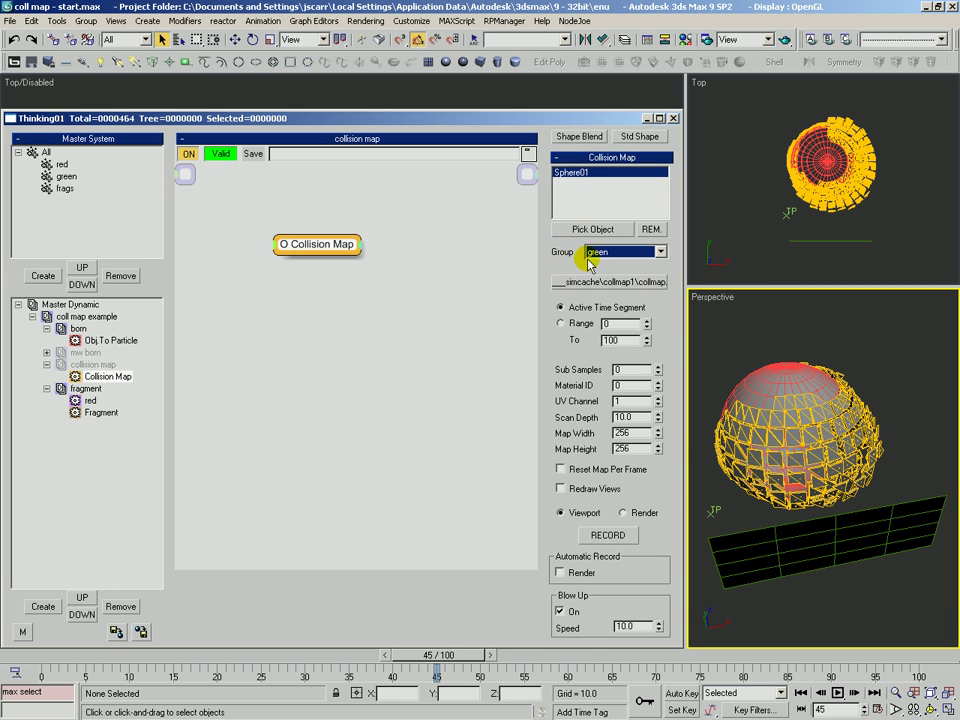
{"action": "left_click_drag", "start_coordinate": [665, 484], "coordinate": [664, 451]}
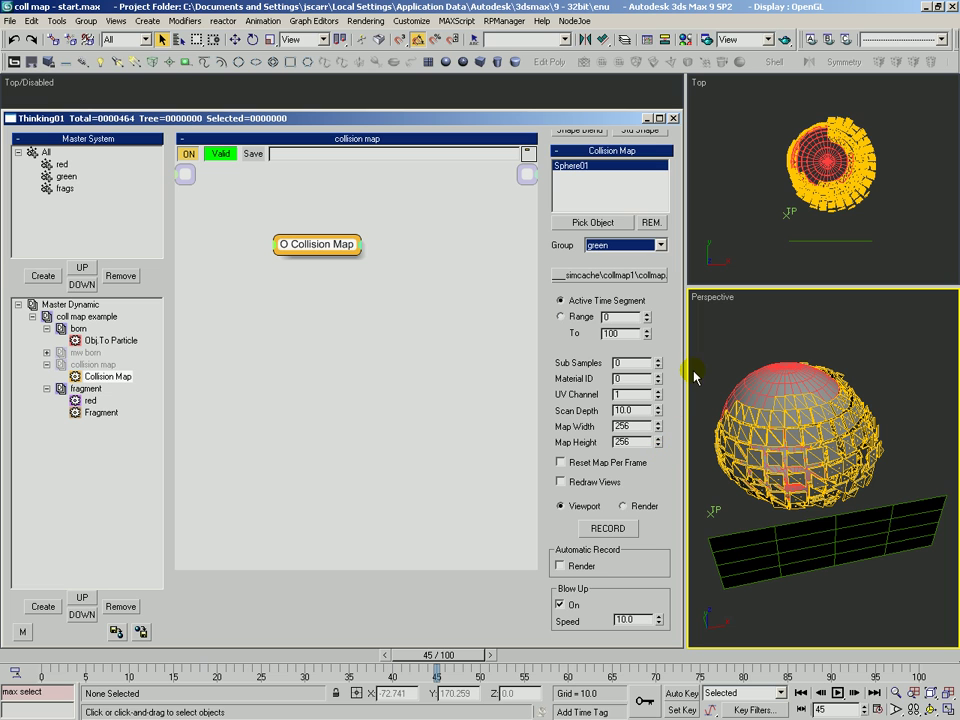
Examine the Collision Map operator's Scan Depth, Map Width, Map Height and Sub Samples settings
{"action": "left_click", "coordinate": [622, 411]}
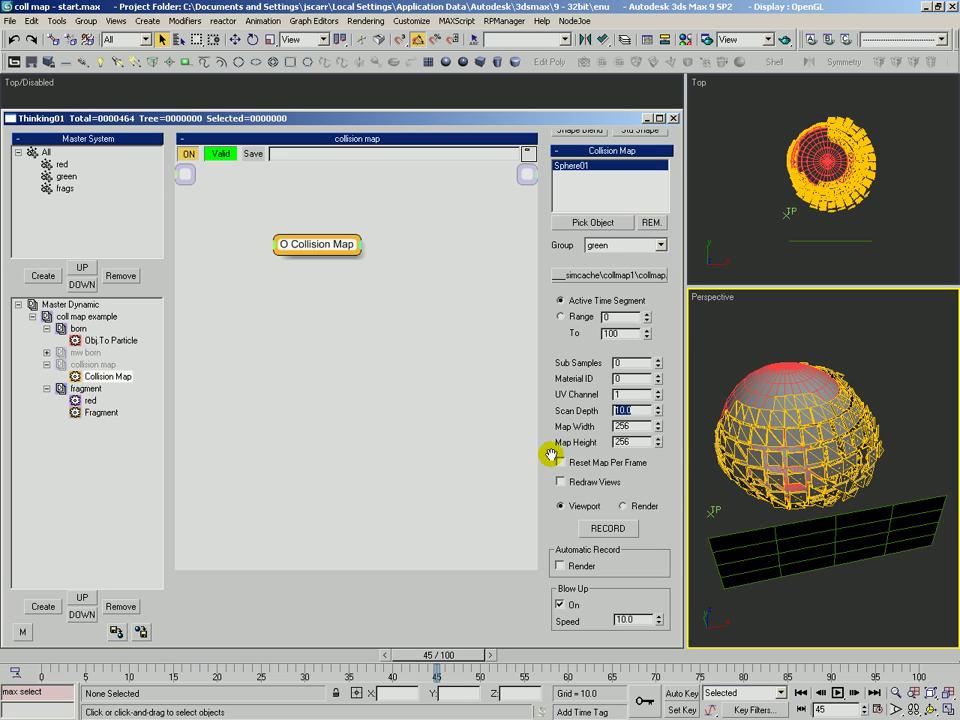
{"action": "double_click", "coordinate": [645, 365]}
{"action": "type", "text": "1"}
{"action": "double_click", "coordinate": [622, 428]}
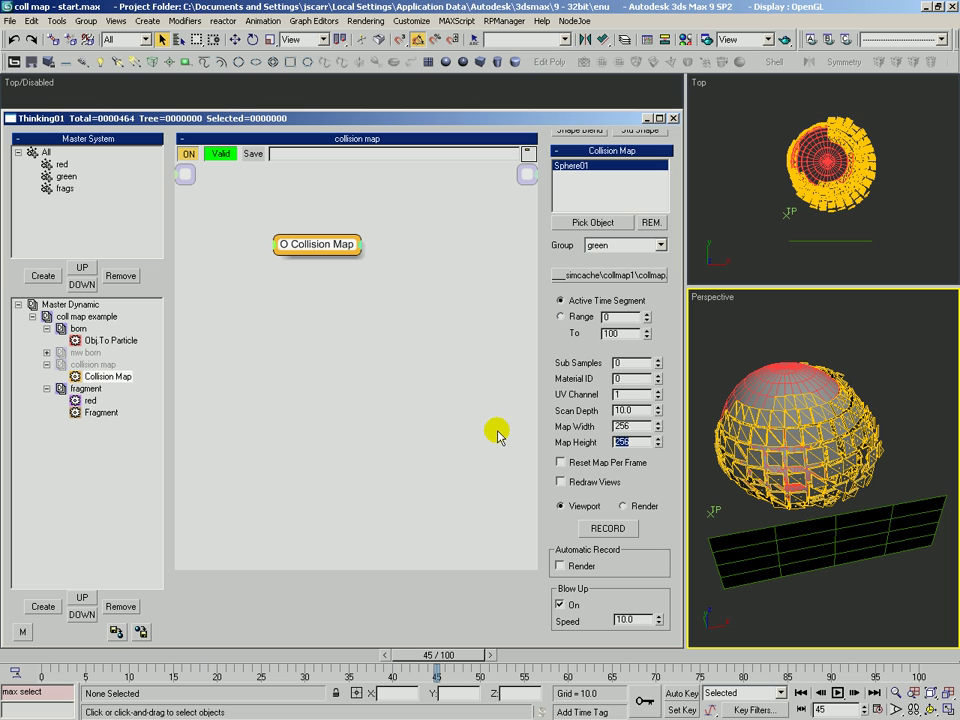
{"action": "left_click", "coordinate": [636, 366]}
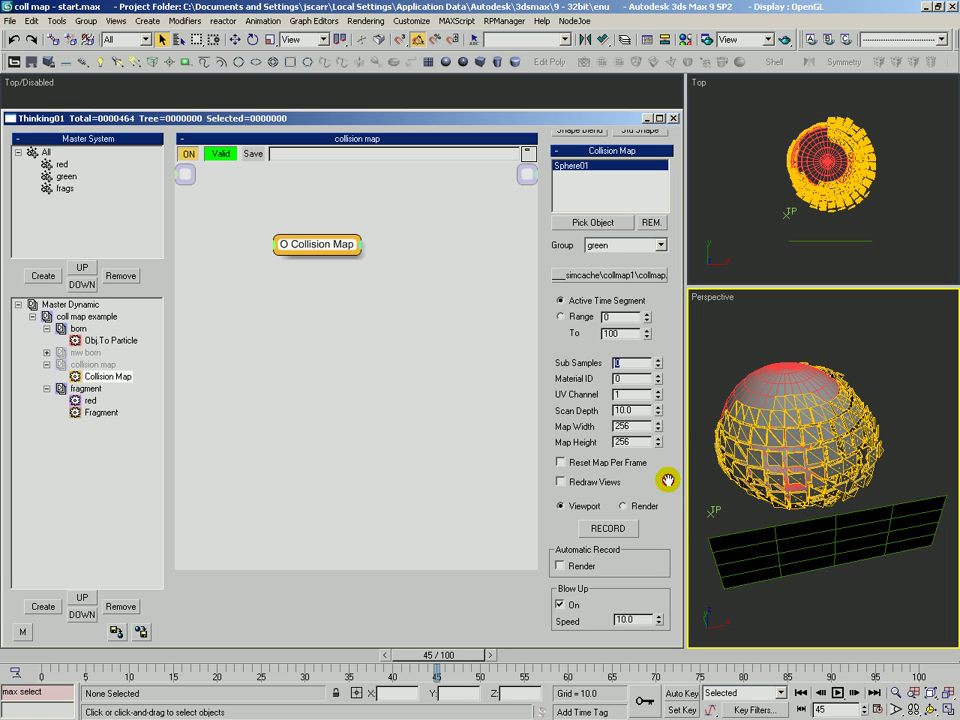
Go to frame 0, set the Collision Map operator's Blow Up speed to 1.0 and turn Blow Up off
{"action": "left_click", "coordinate": [640, 619]}
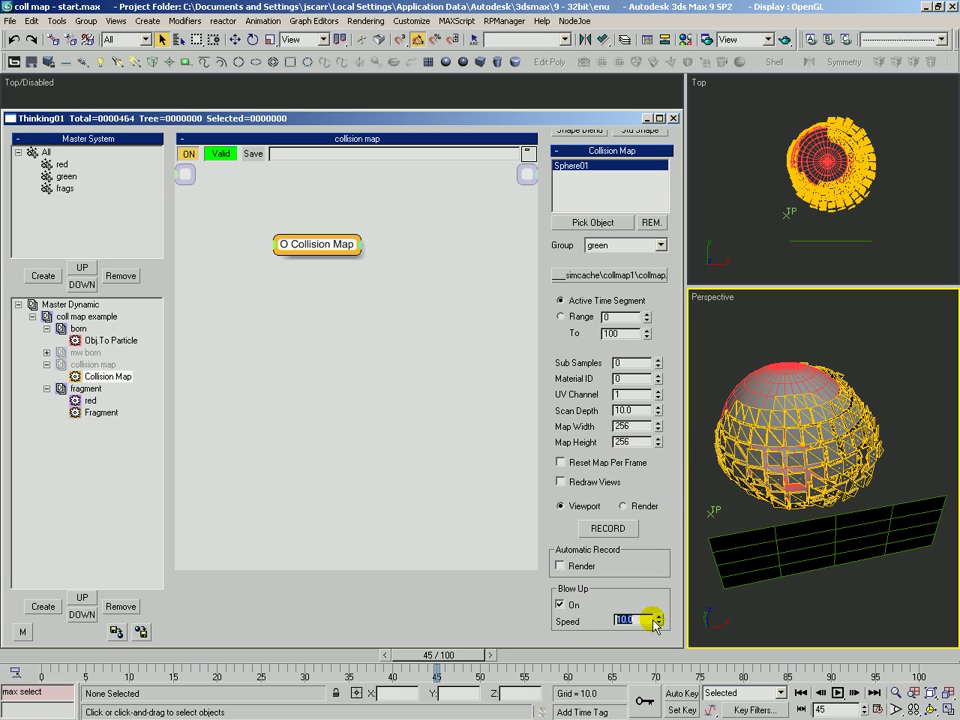
{"action": "left_click_drag", "start_coordinate": [658, 621], "coordinate": [549, 626]}
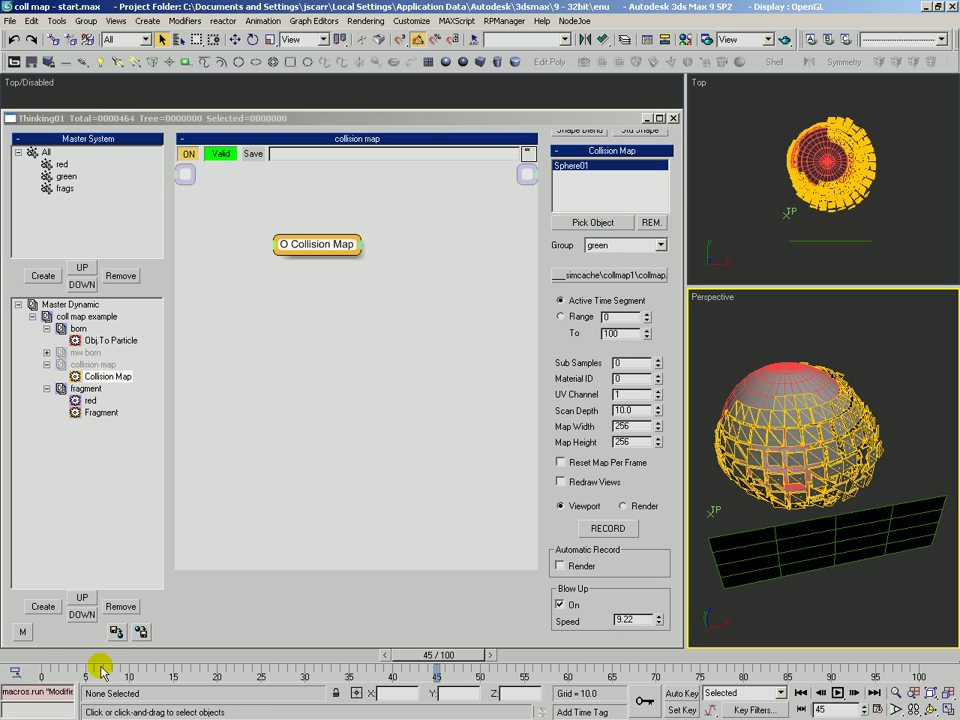
{"action": "left_click", "coordinate": [14, 656]}
{"action": "left_click", "coordinate": [637, 622]}
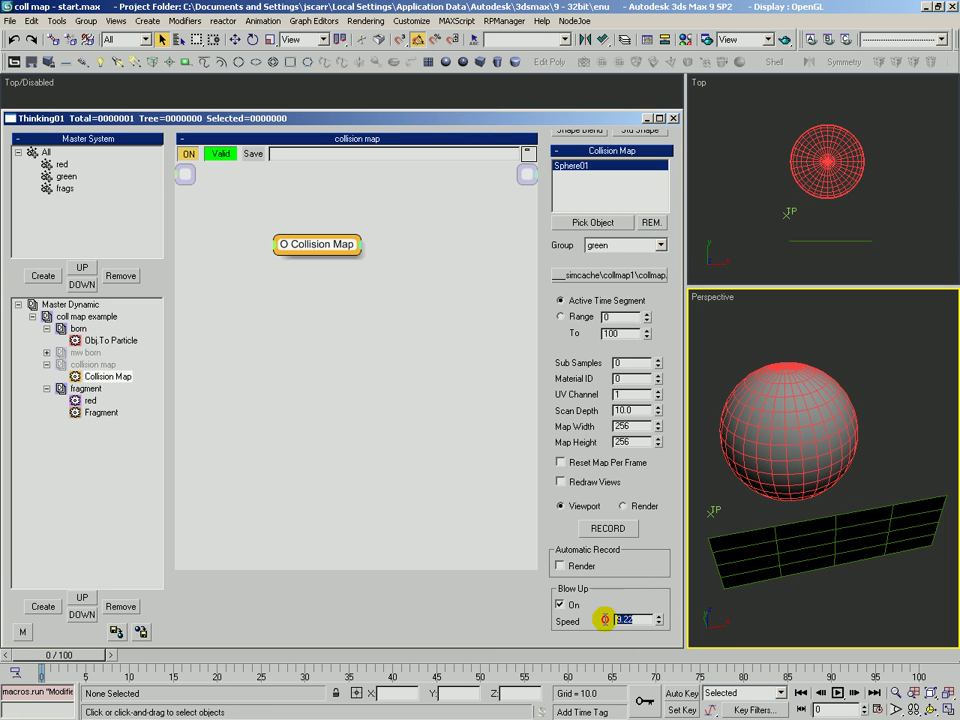
{"action": "left_click_drag", "start_coordinate": [642, 618], "coordinate": [590, 612]}
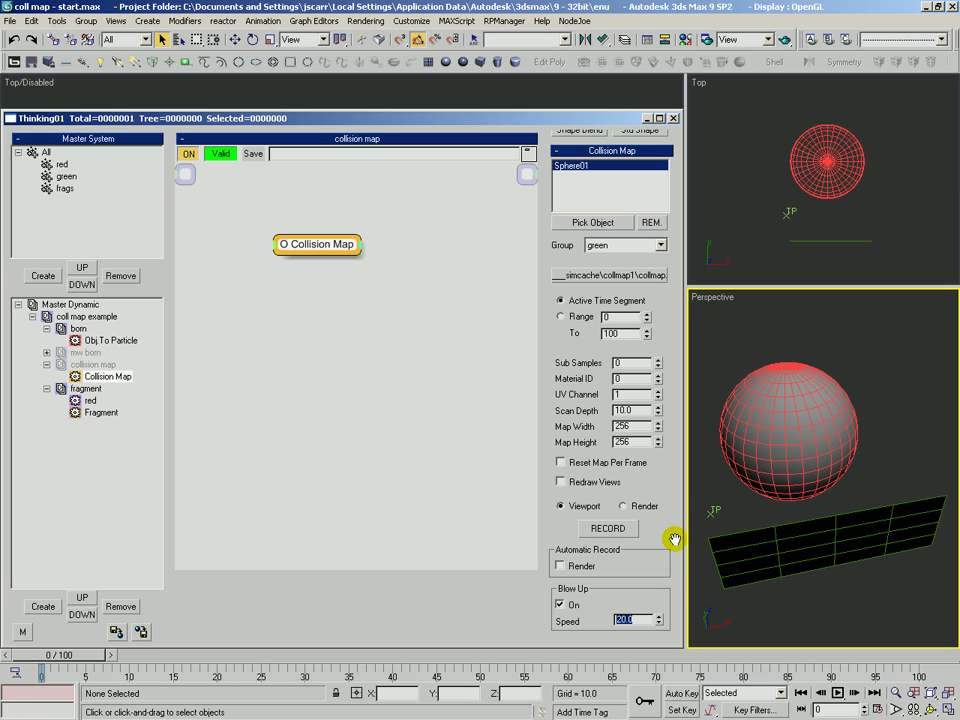
{"action": "left_click", "coordinate": [561, 604]}
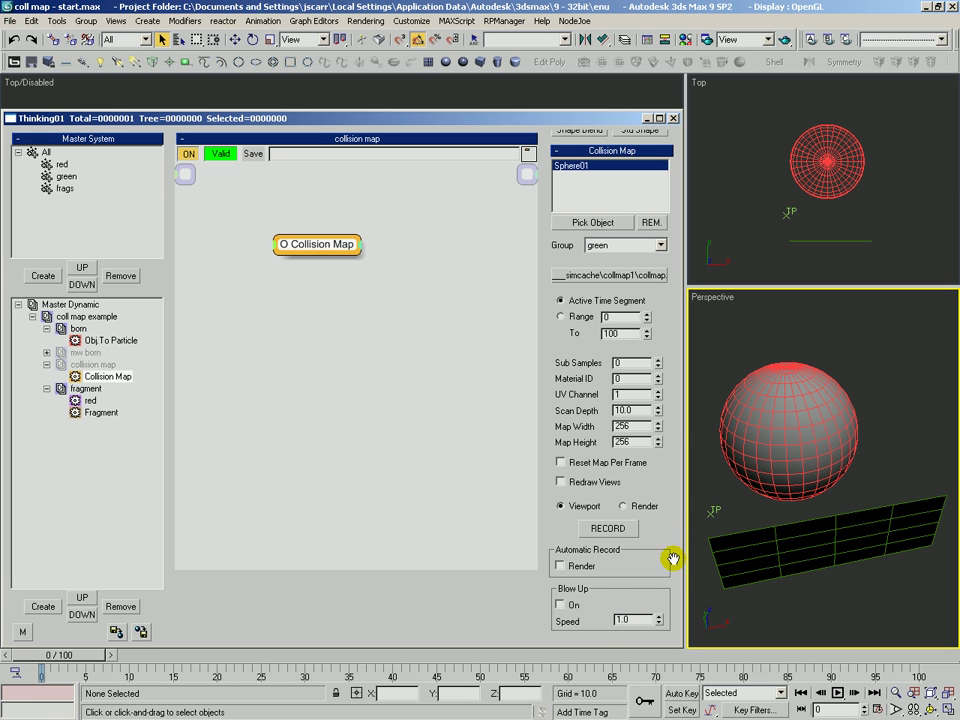